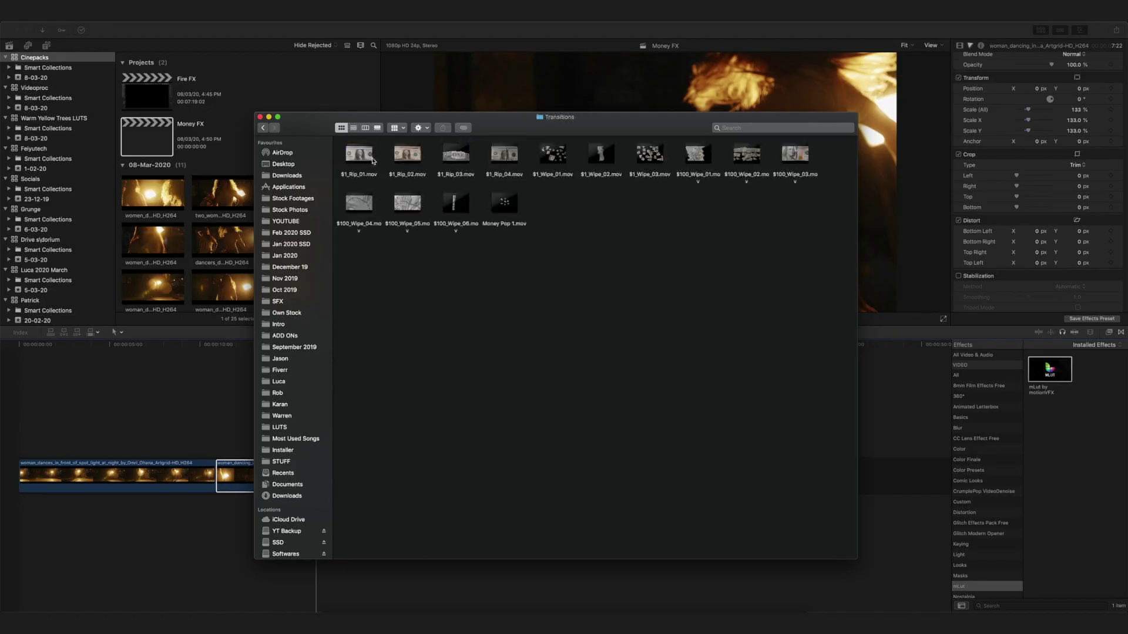
Step: Preview the money effect clips in the Cinepacks pack, including Split 1 Intro.mov
key("space")
key("Down")
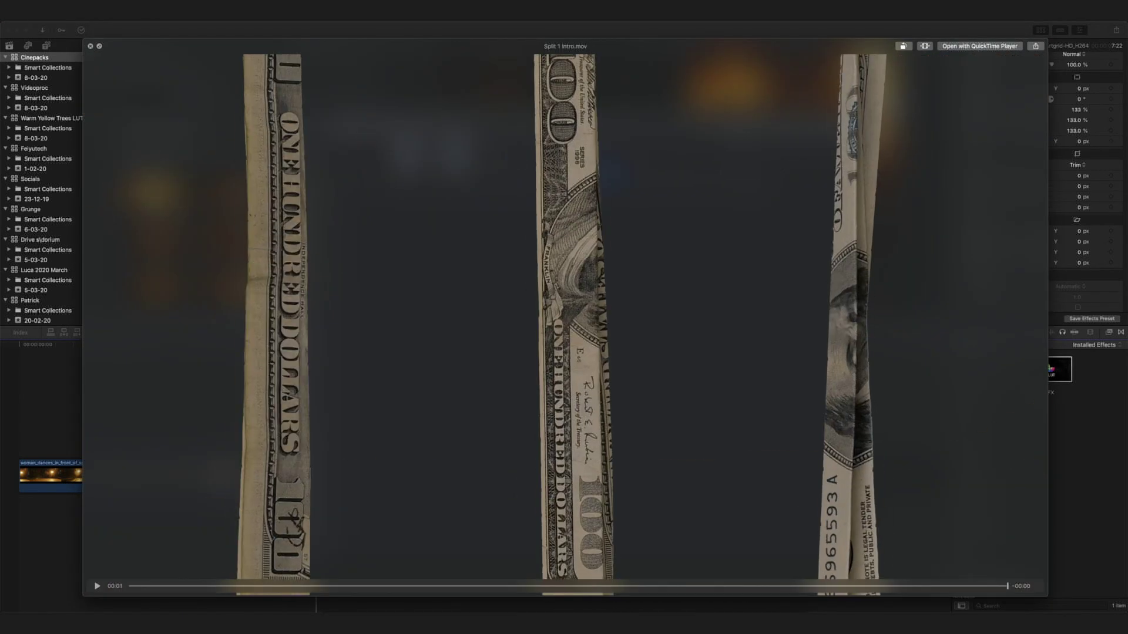
key("space")
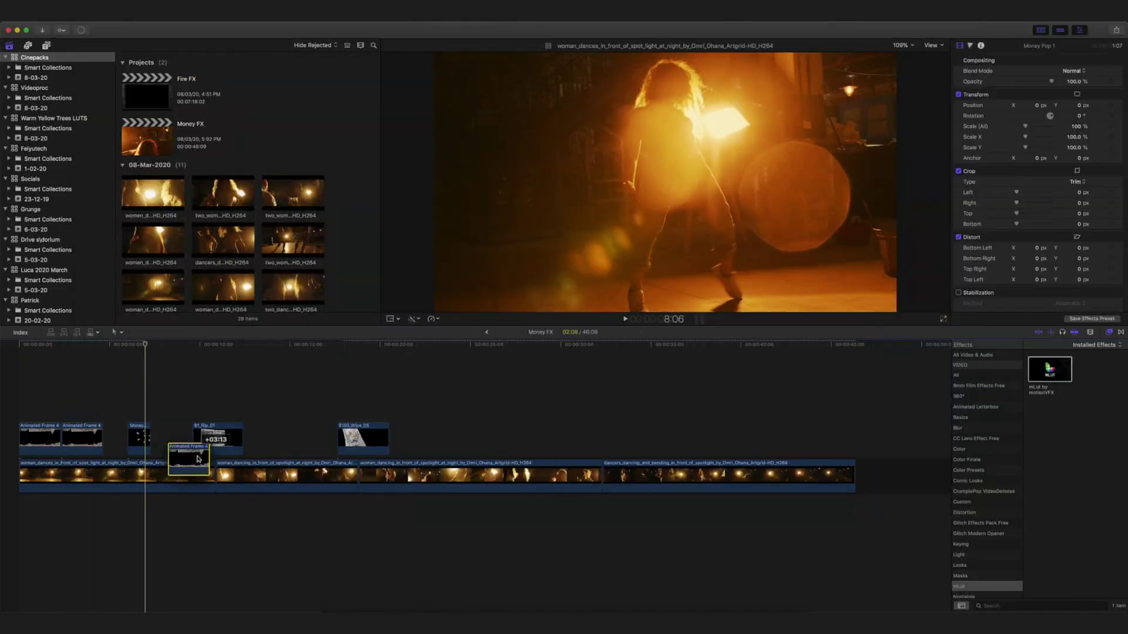
left_click(106, 475)
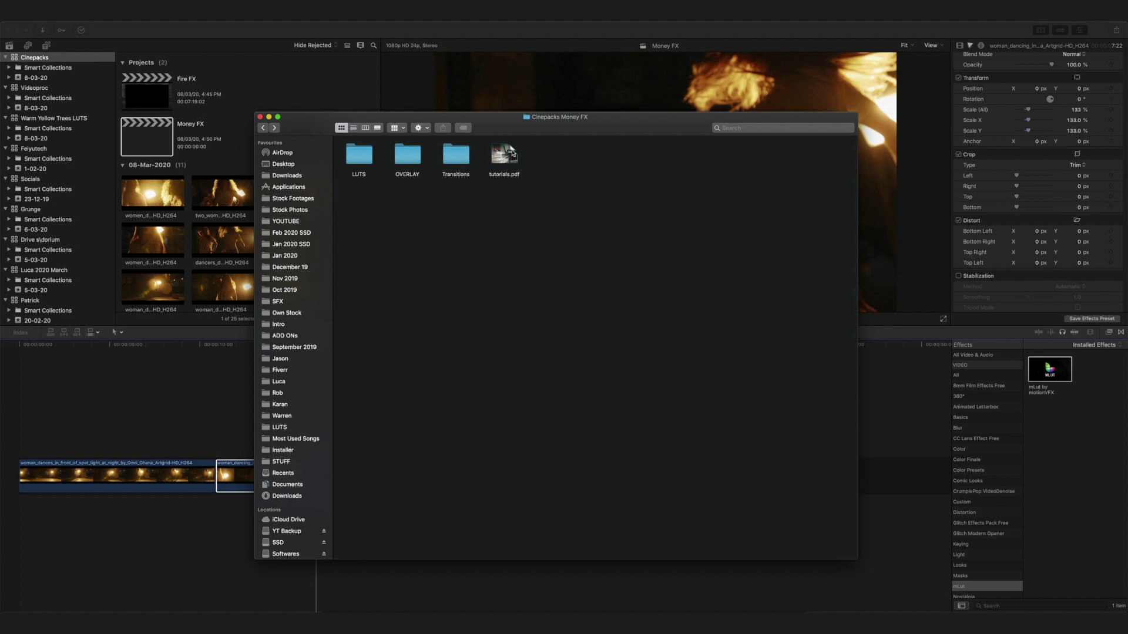
Step: Preview tutorials.pdf in the Cinepacks Money FX folder and look through the contents of the LUTS folder
left_click(505, 156)
key("space")
key("space")
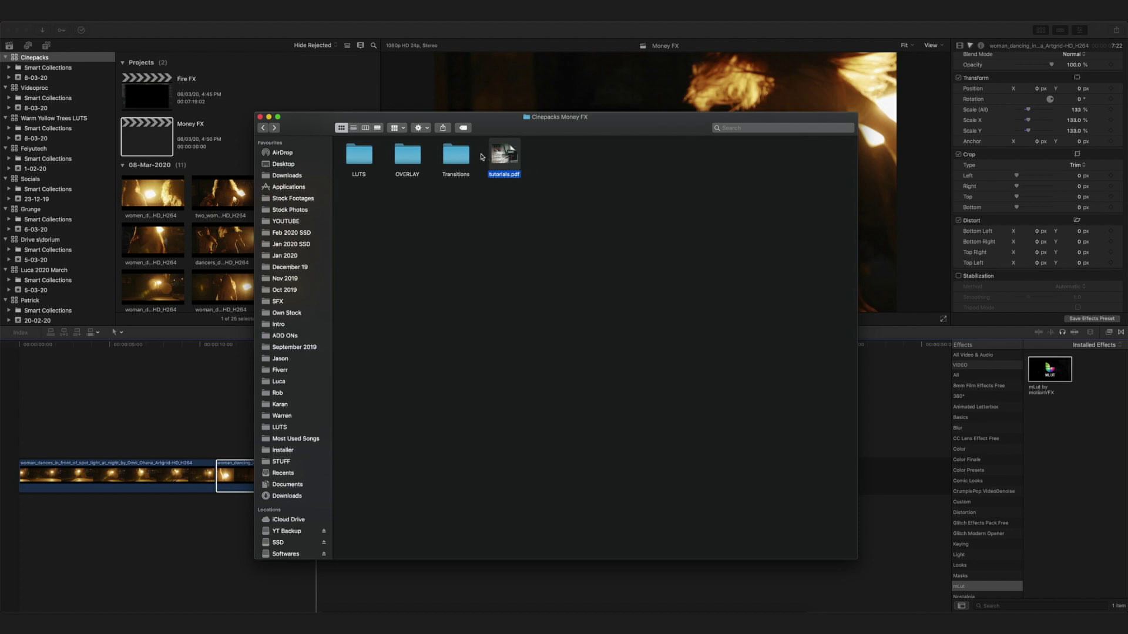
double_click(365, 160)
left_click_drag(536, 216, 441, 220)
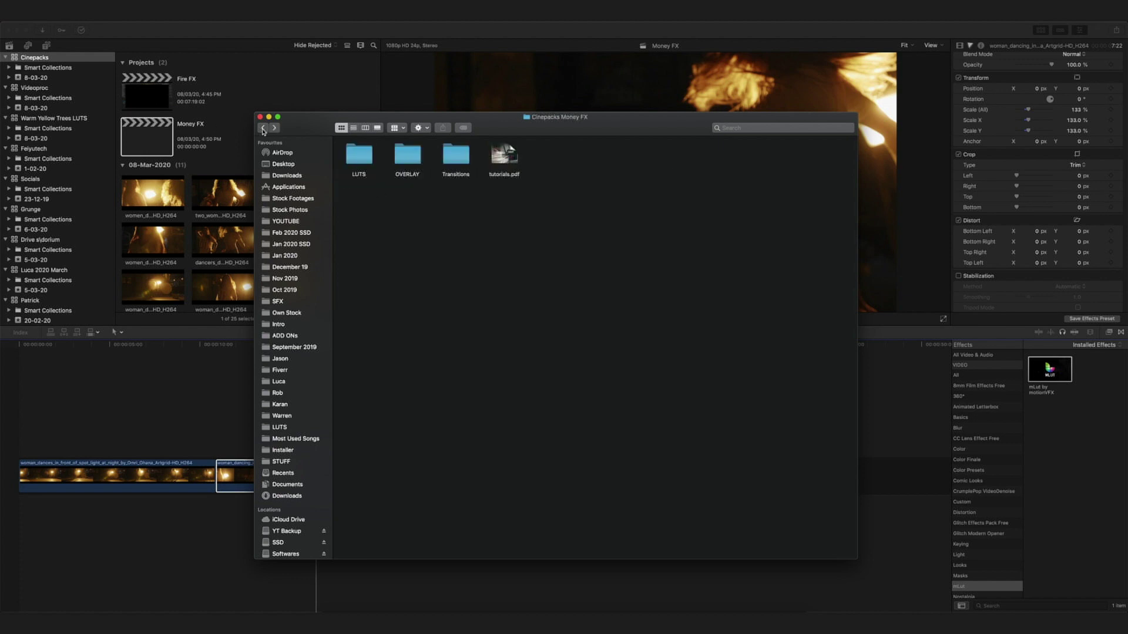
Step: Preview the rip and wipe clips in the Transitions folder, from $1_Rip_01.mov to $100_Wipe_04.mov, and return to the pack folder
double_click(455, 155)
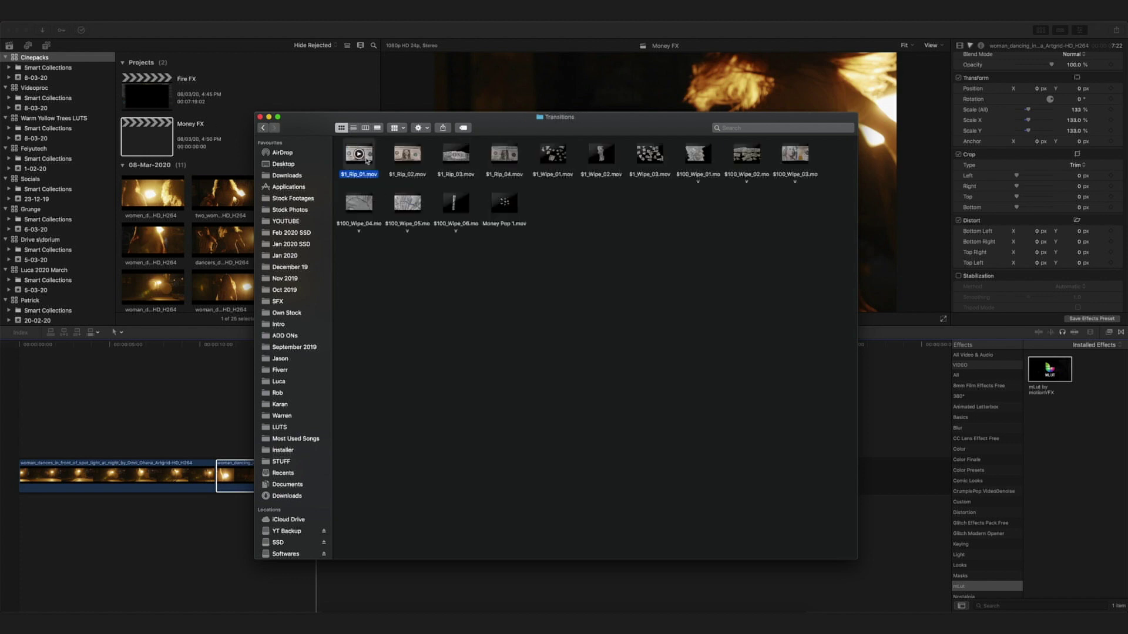
key("space")
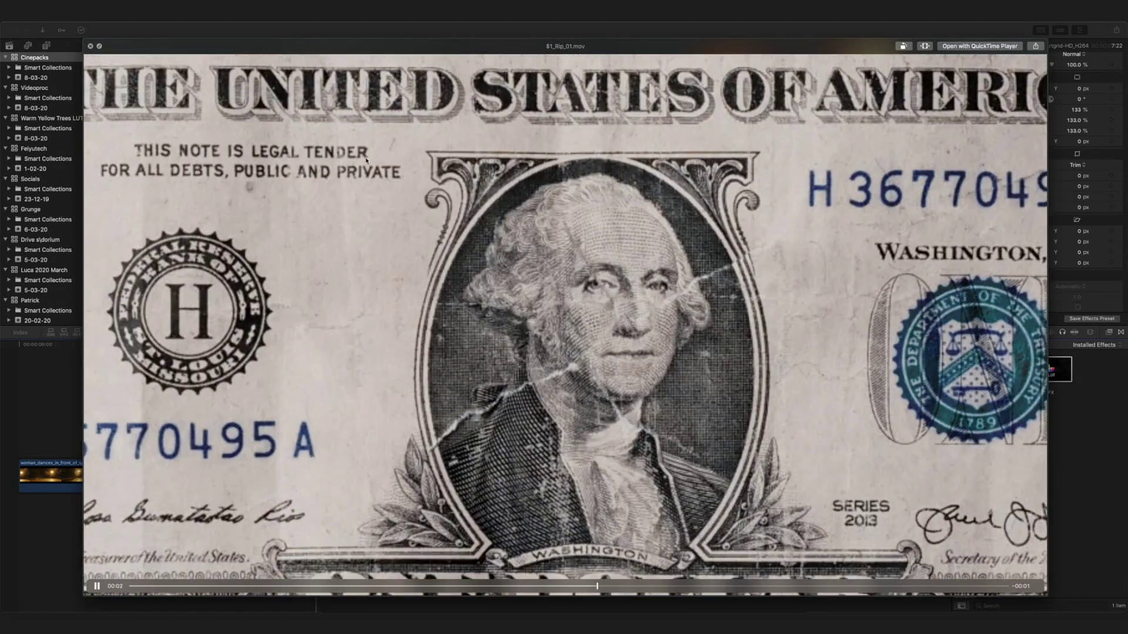
key("Right")
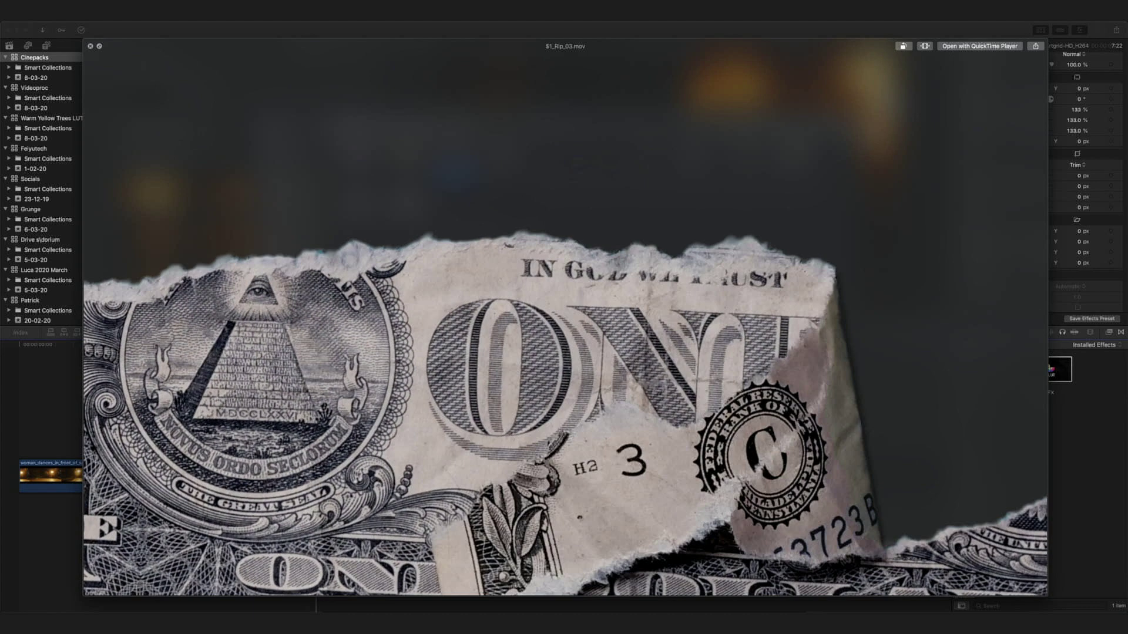
key("Right")
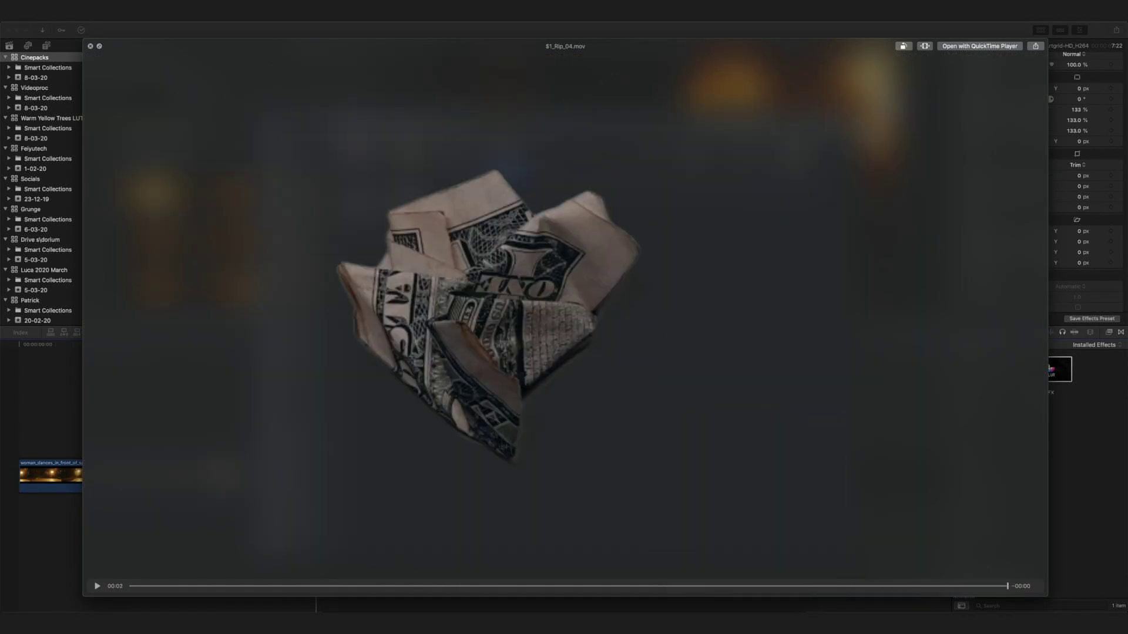
key("Right")
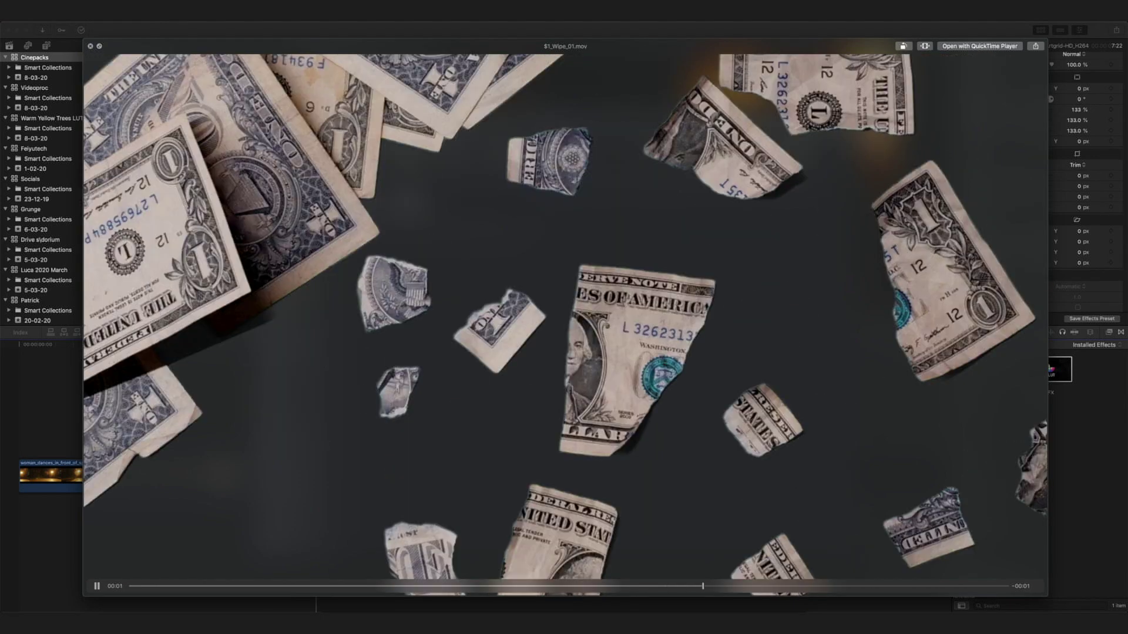
key("space")
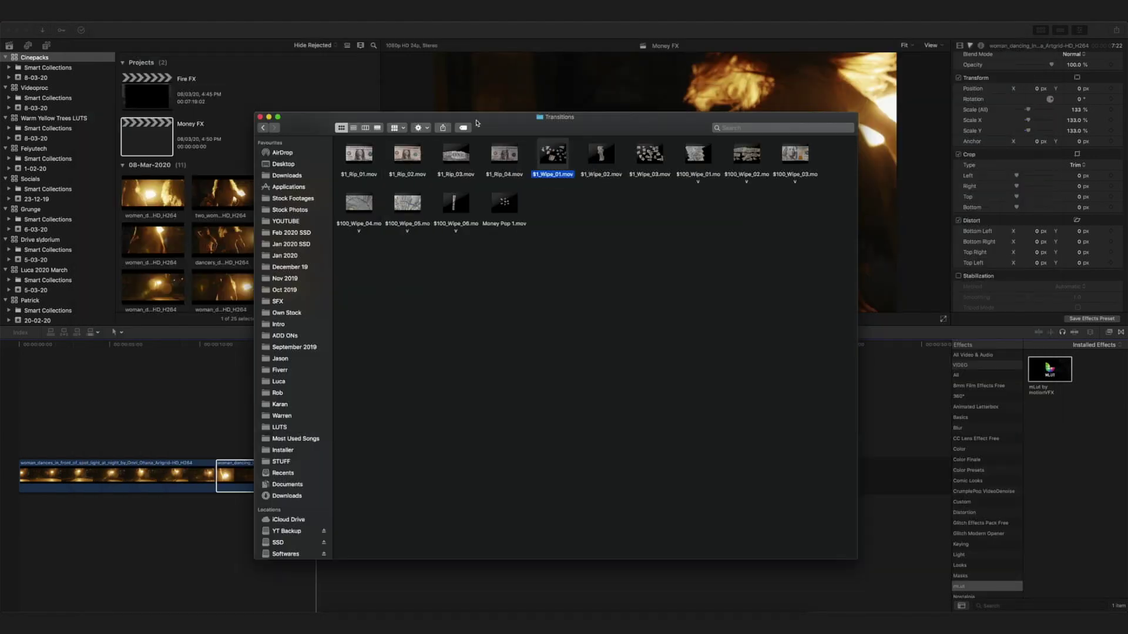
key("space")
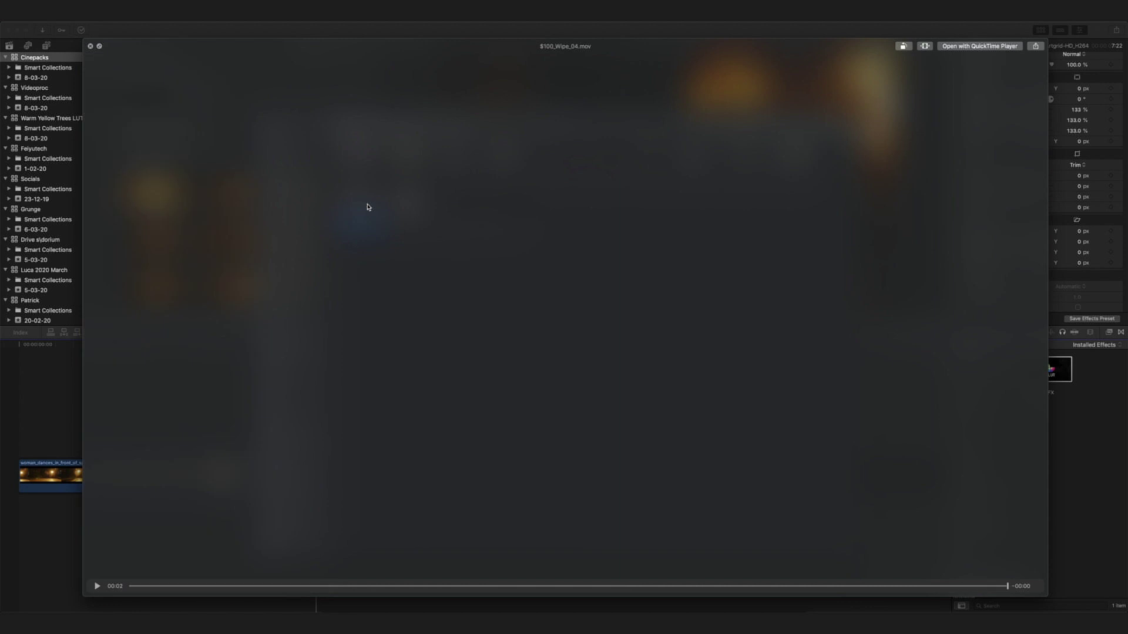
key("space")
left_click(263, 128)
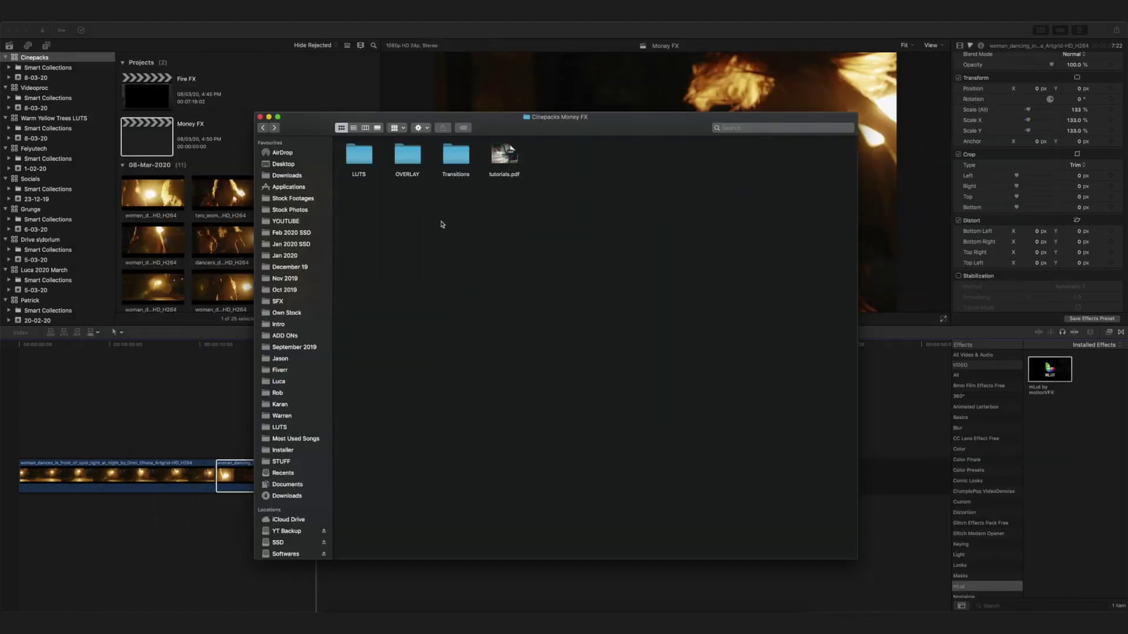
Step: Preview the animated overlays, including Animated Frame 4.mov, Split 1 Intro.mov and Split 2 intro.mov, and return to the pack folder
double_click(364, 157)
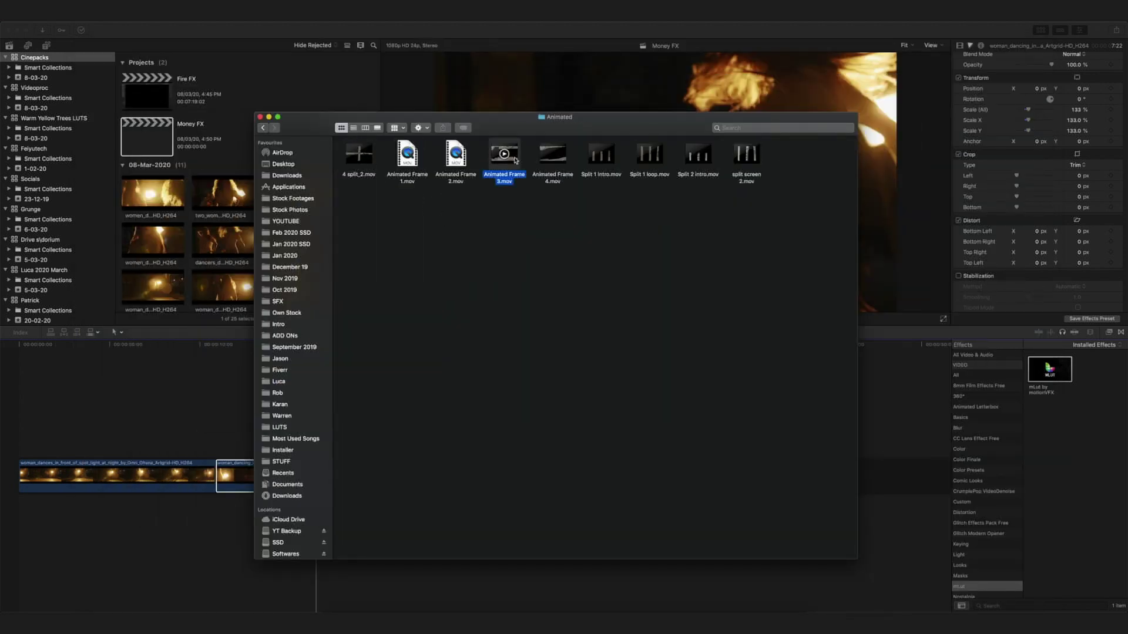
key("Right")
key("space")
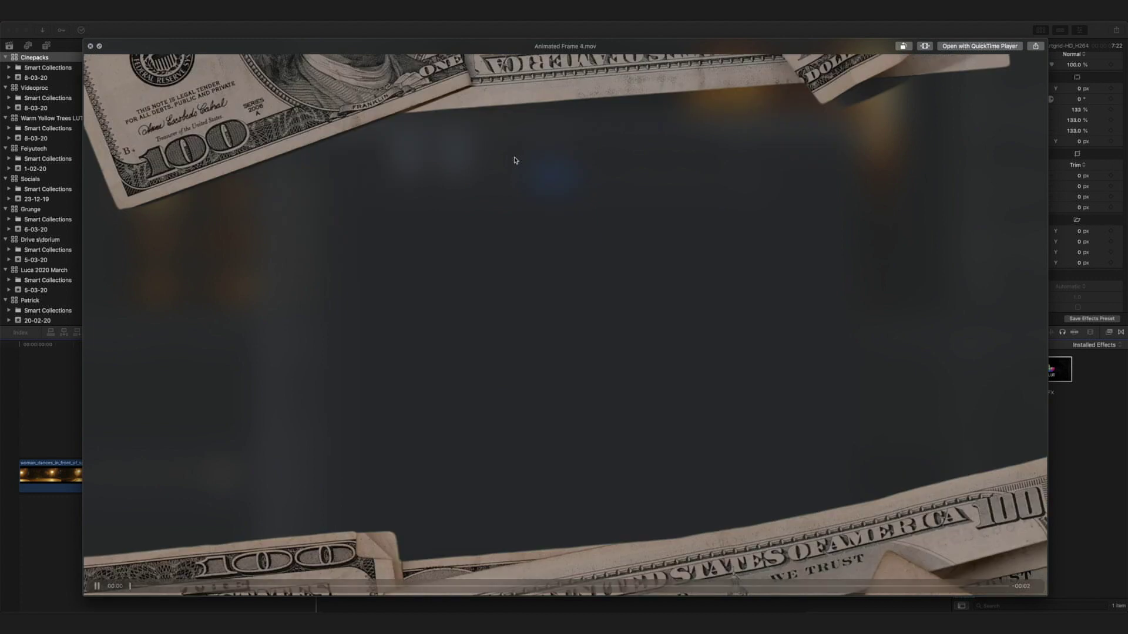
key("Right")
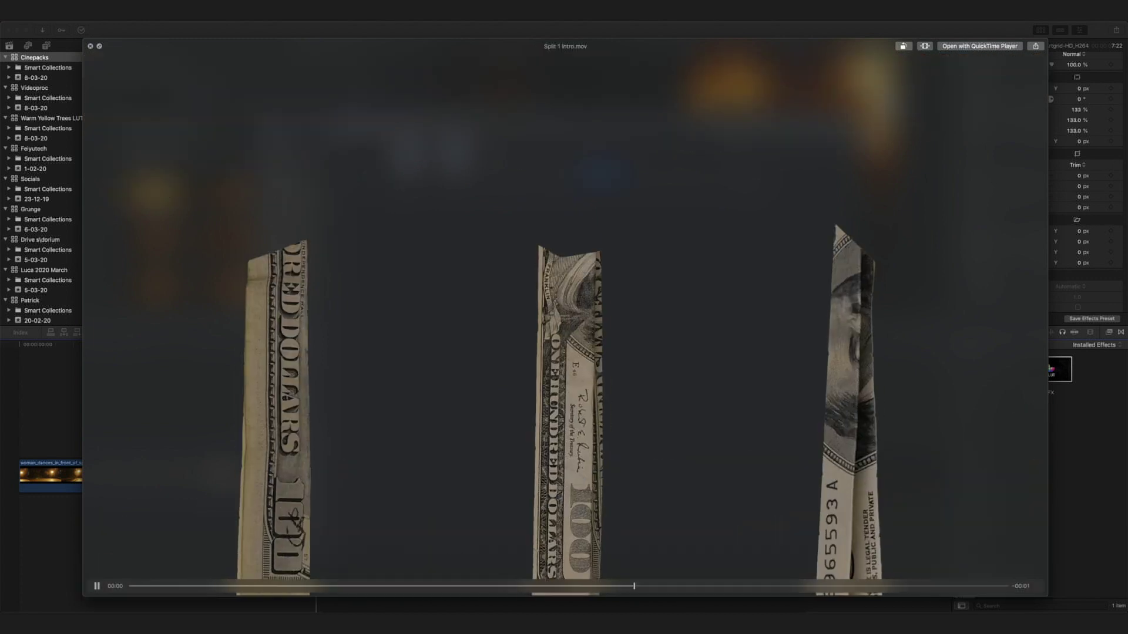
key("Right")
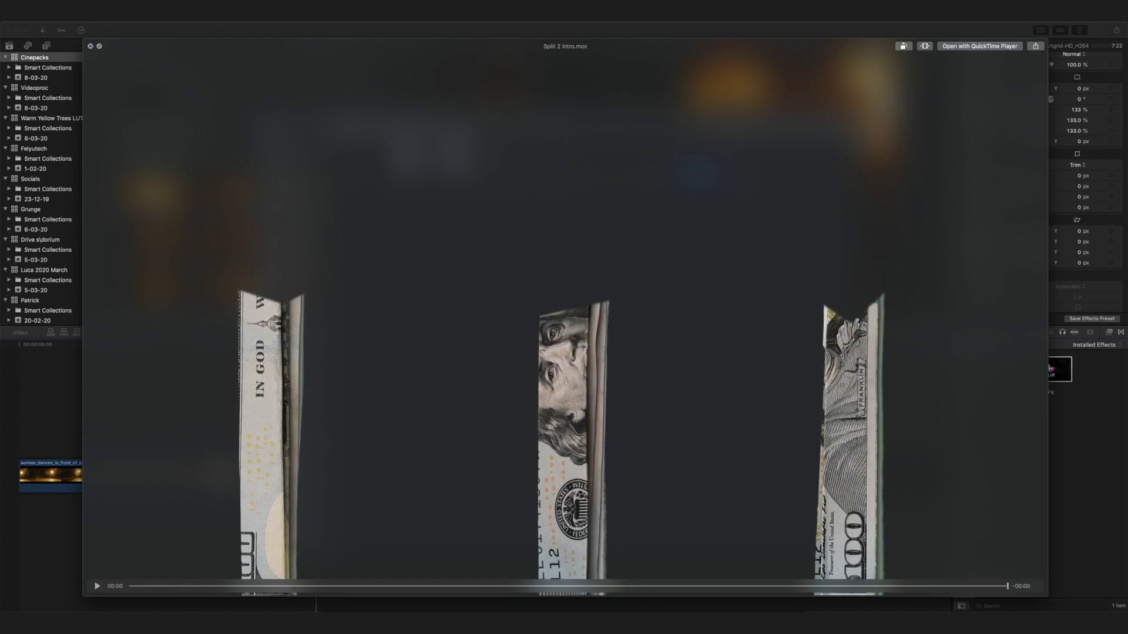
key("space")
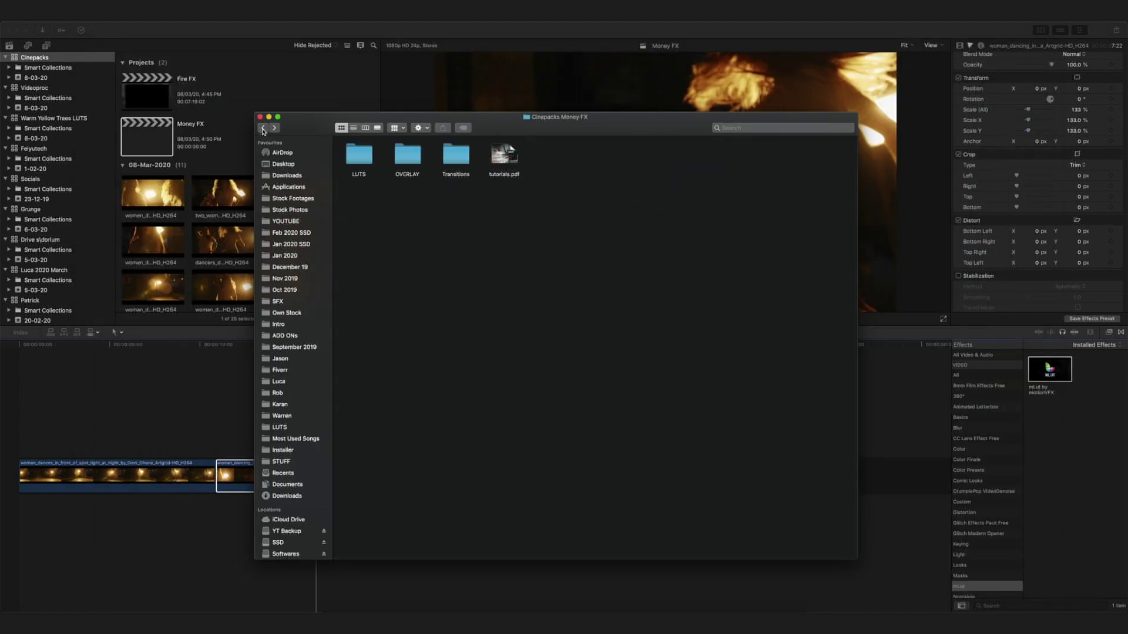
Step: Switch back to Final Cut Pro and apply the mLut effect to the first clip of the Money FX timeline
left_click(252, 323)
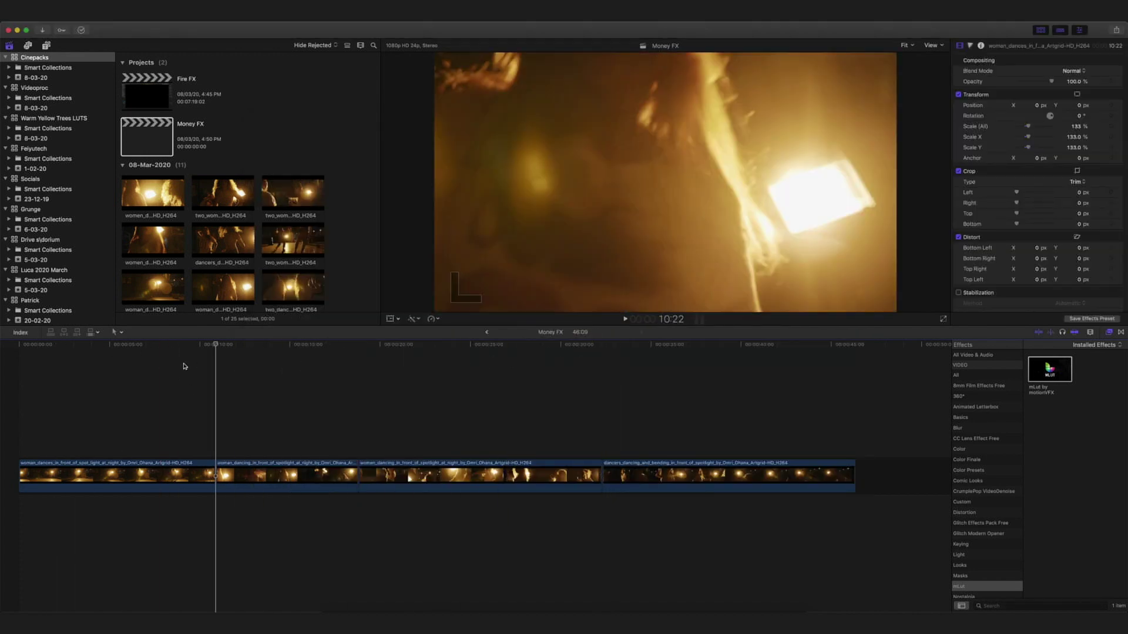
left_click(288, 476)
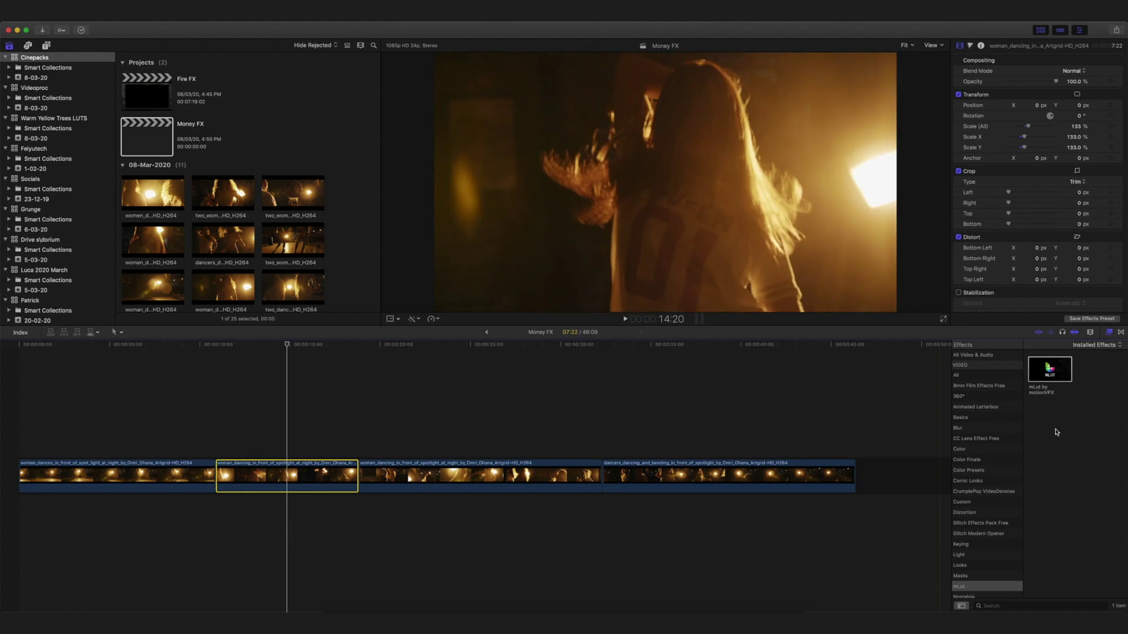
left_click_drag(300, 461, 154, 476)
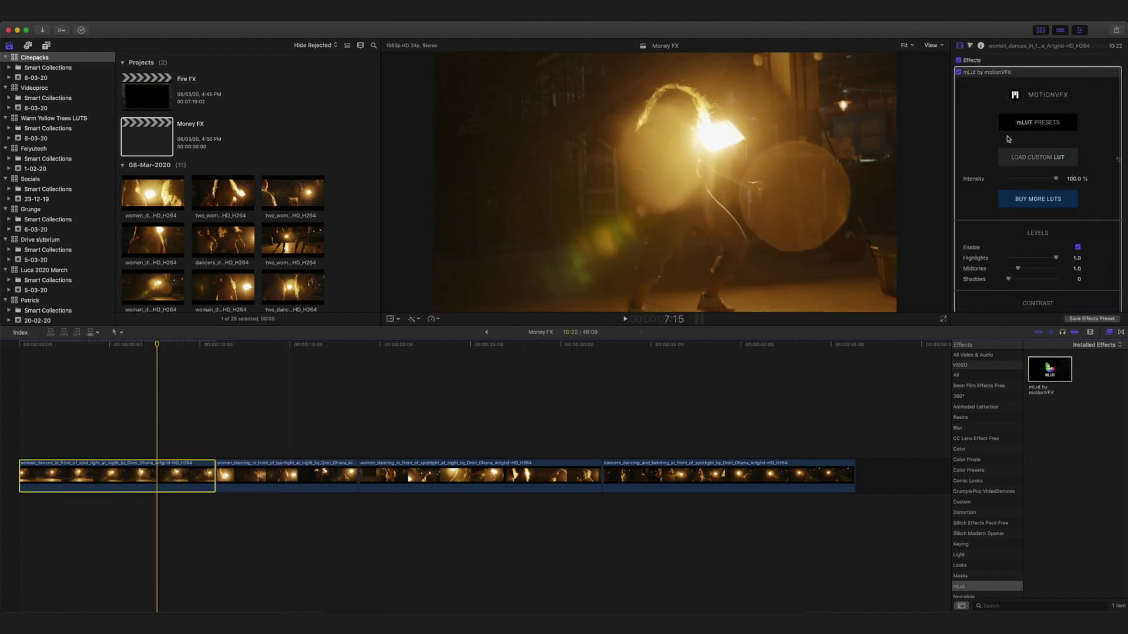
Step: Load the second CinePacks_Moneyfx .cube file as the first clip's custom LUT and lower its intensity to about 45%
left_click(1037, 157)
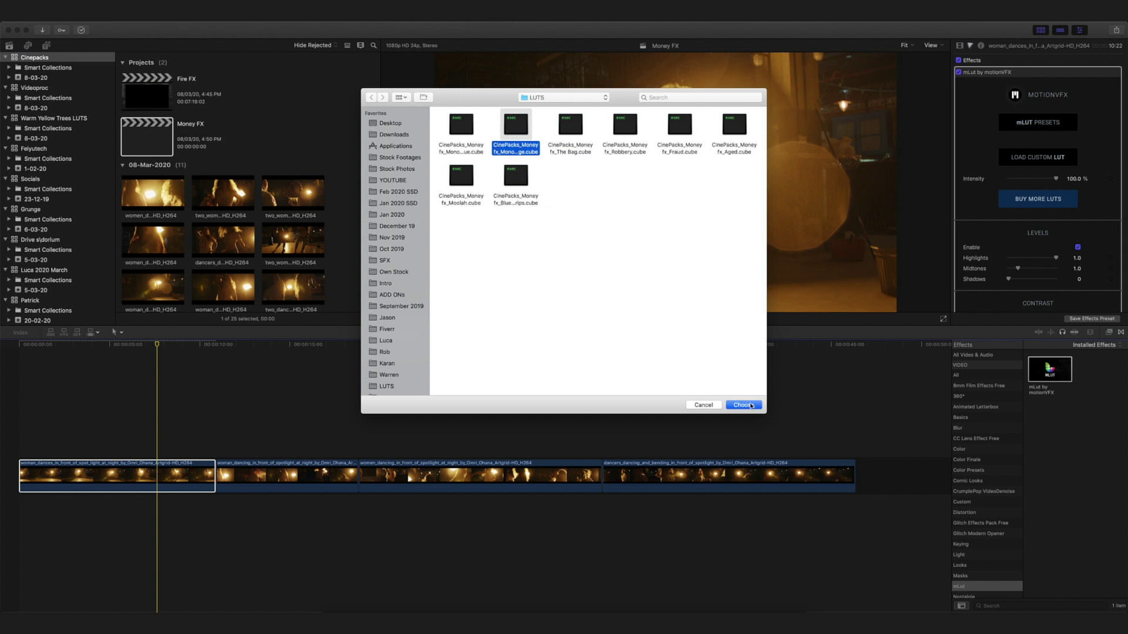
left_click(741, 406)
left_click_drag(1055, 179, 1038, 181)
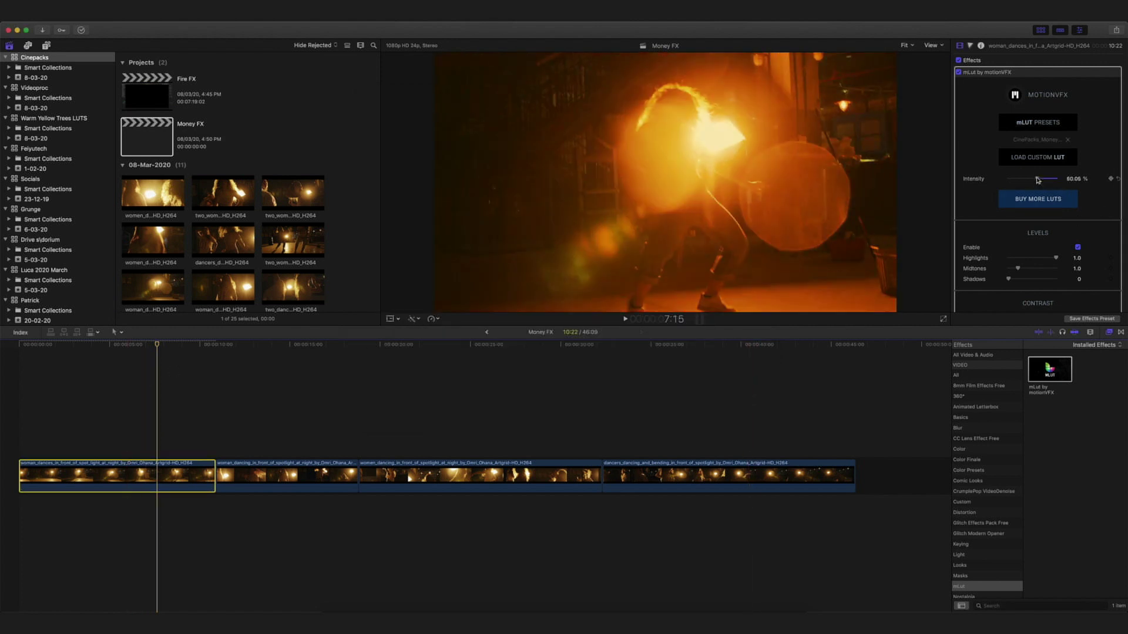
Step: Copy the first clip's attributes and paste its mLut effect and scale onto the other three clips
key("super+c")
left_click_drag(317, 421, 832, 552)
key("super+shift+v")
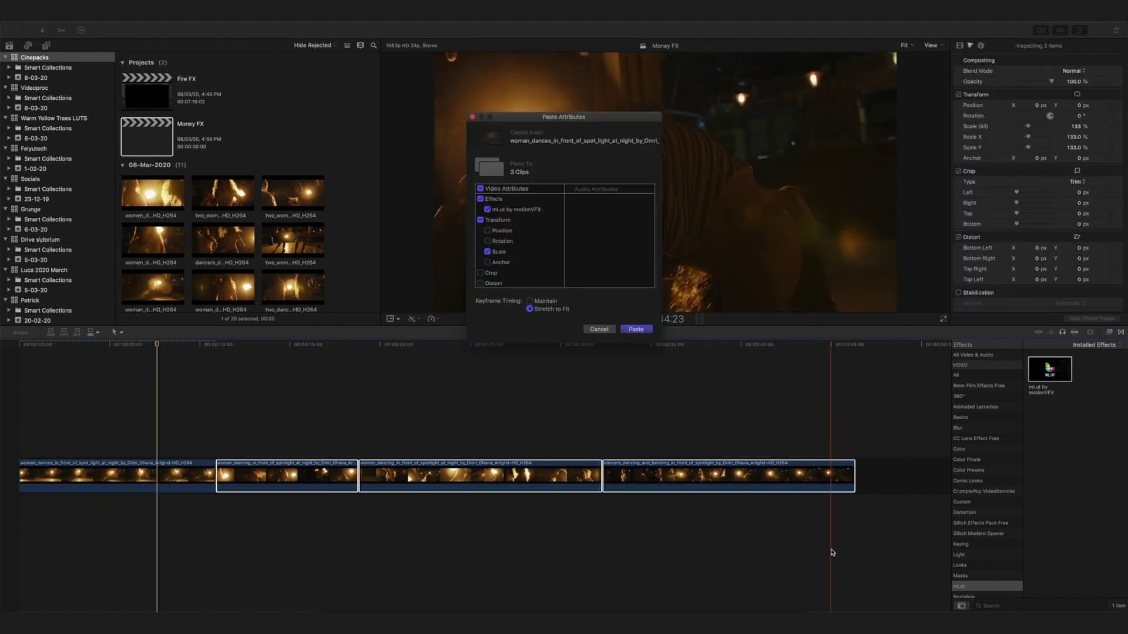
left_click(635, 330)
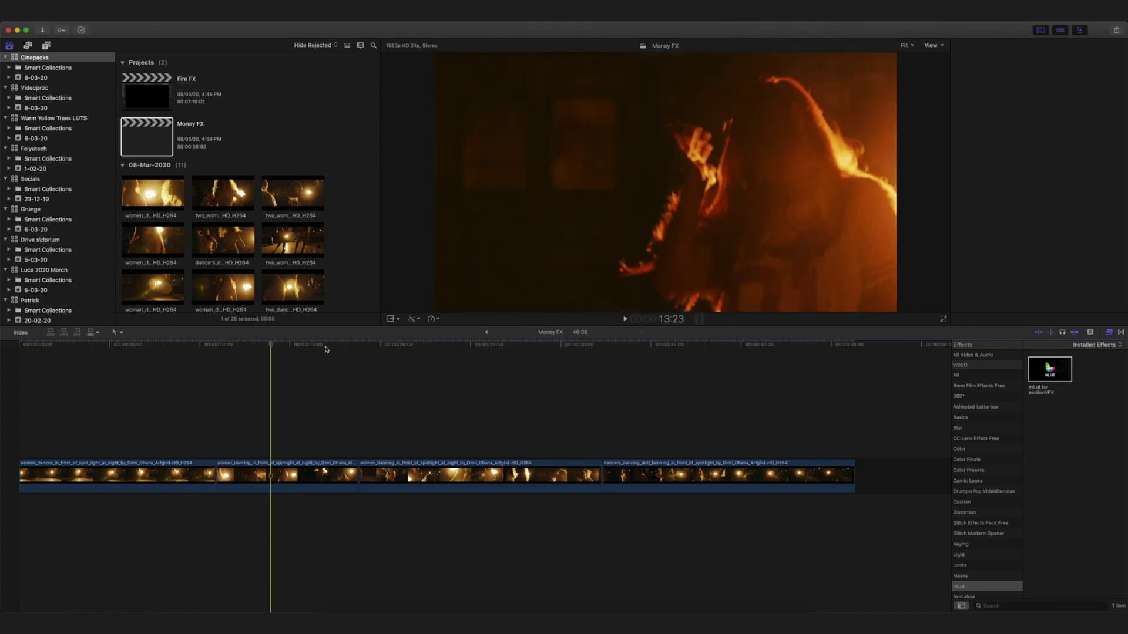
Step: Preview $1_Rip_01.mov from the Transitions folder and place it above the cut between the first and second clips
left_click(333, 602)
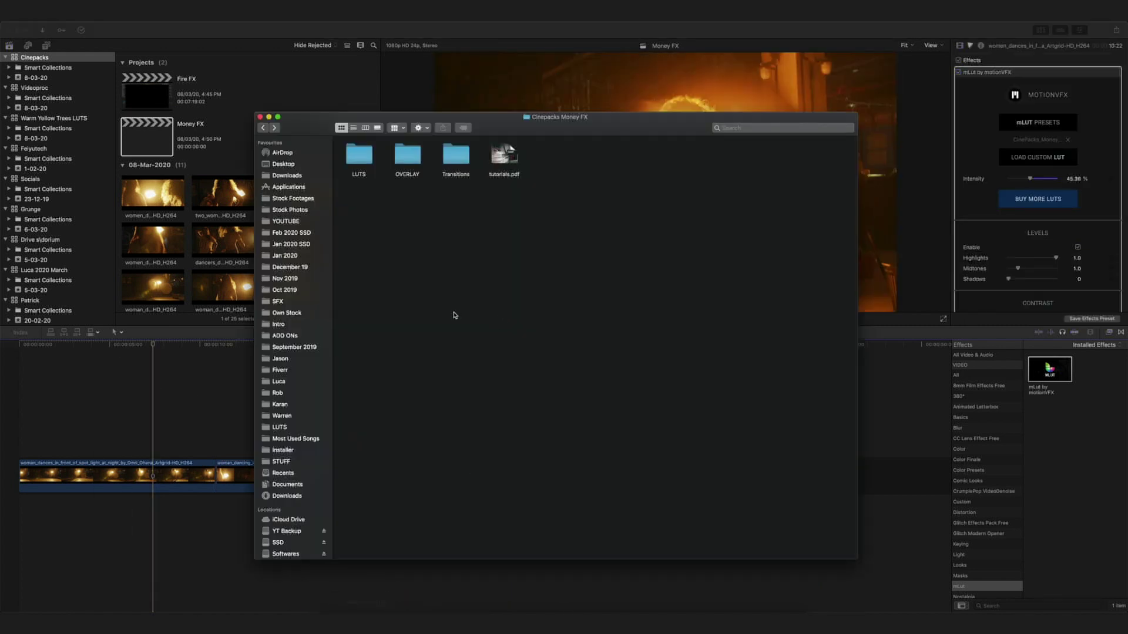
double_click(450, 157)
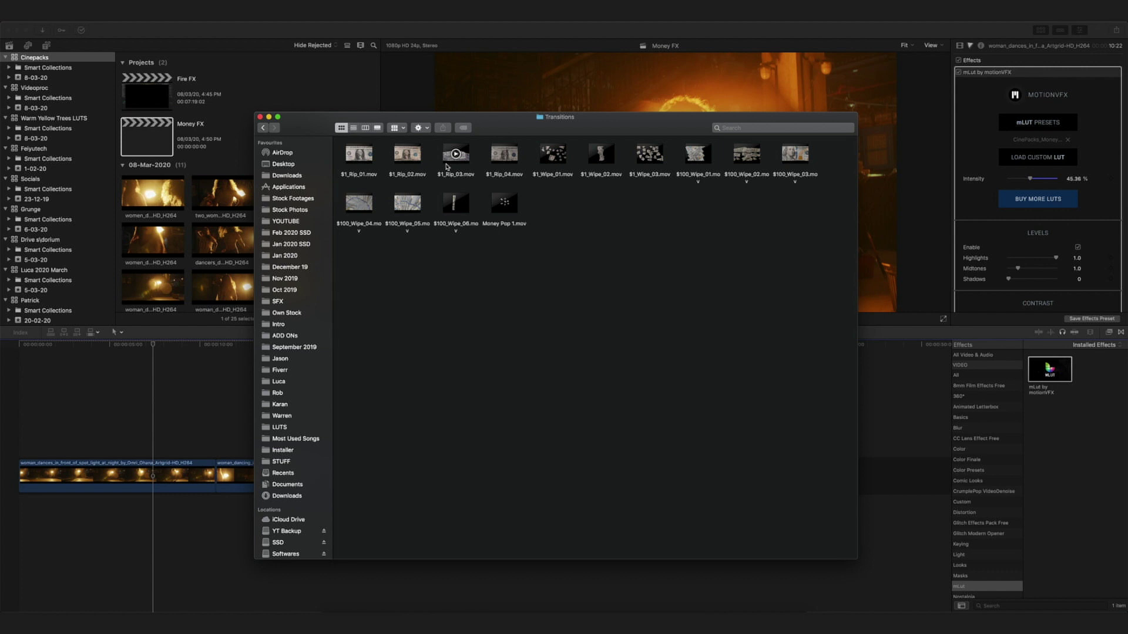
key("space")
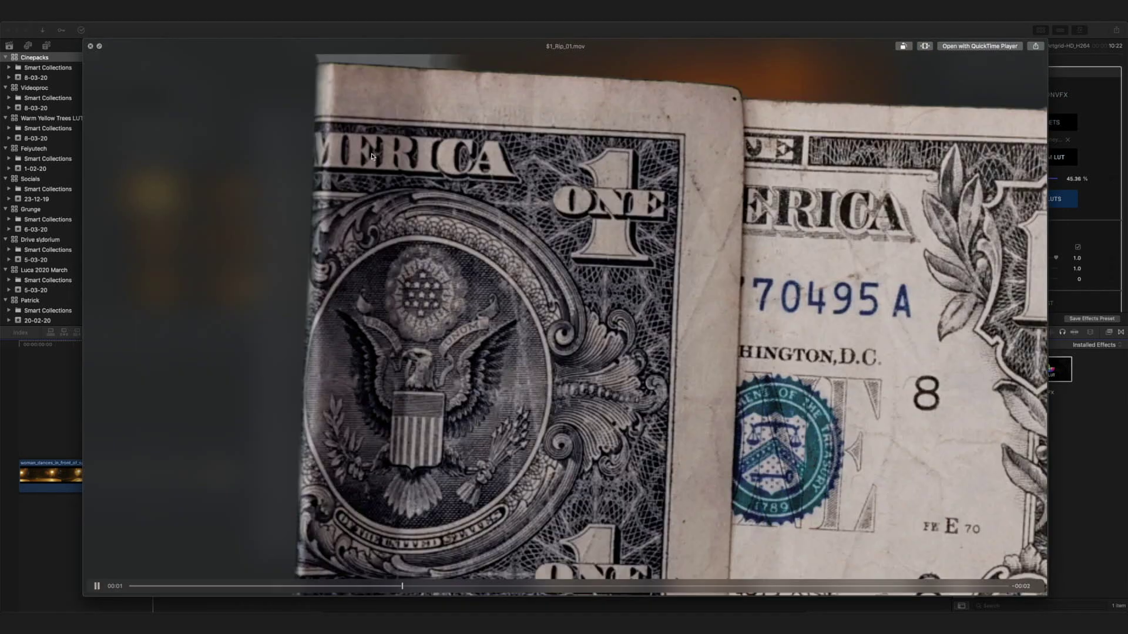
key("space")
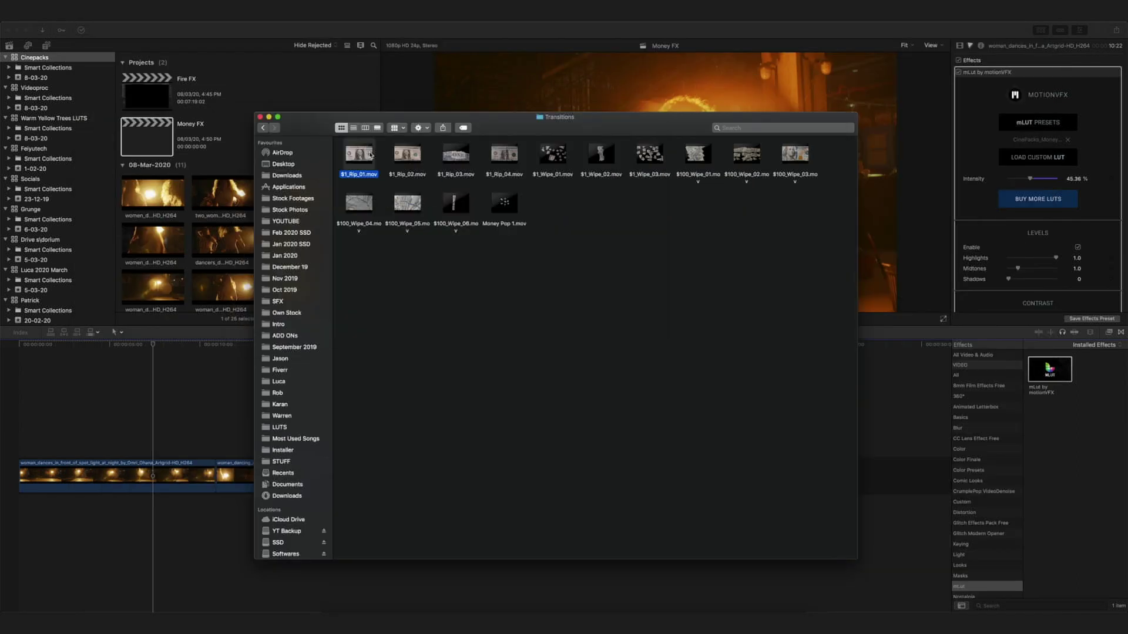
left_click_drag(242, 303, 197, 446)
Step: Play back the $1_Rip_01 transition over the first cut
left_click(187, 361)
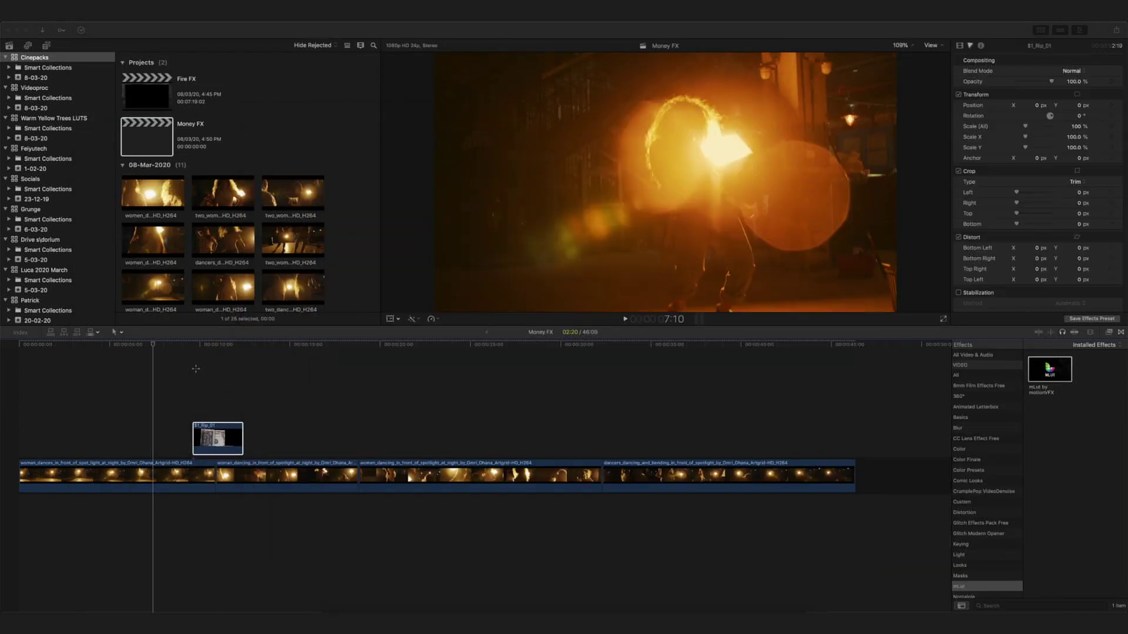
key("space")
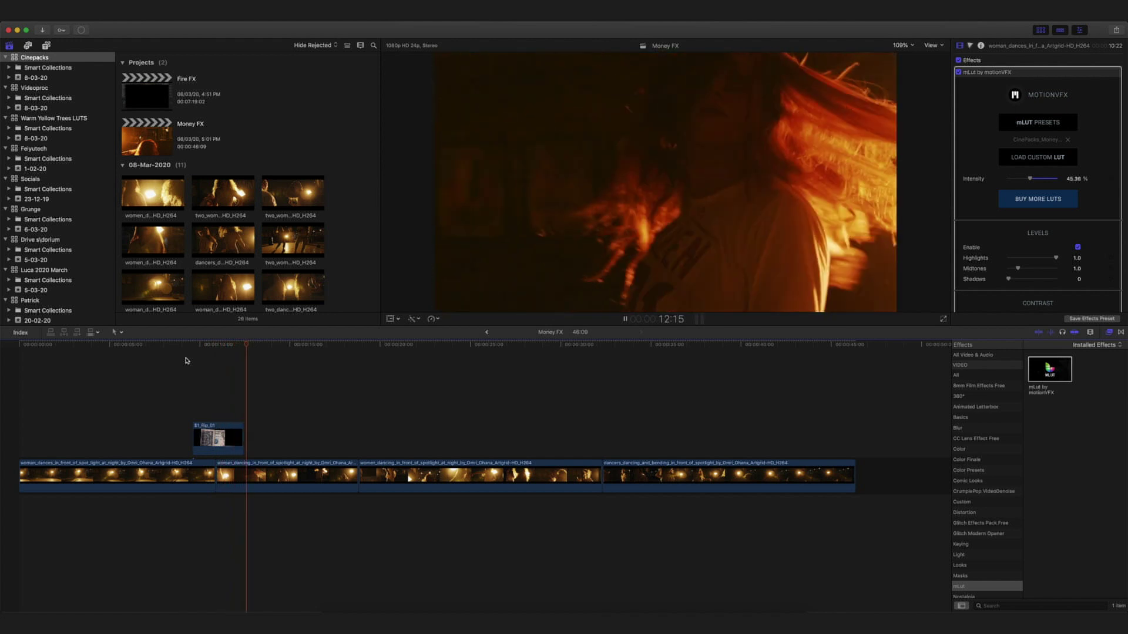
key("space")
Step: Place $100_Wipe_05.mov above the cut between the second and third clips and play back the transition
left_click(333, 611)
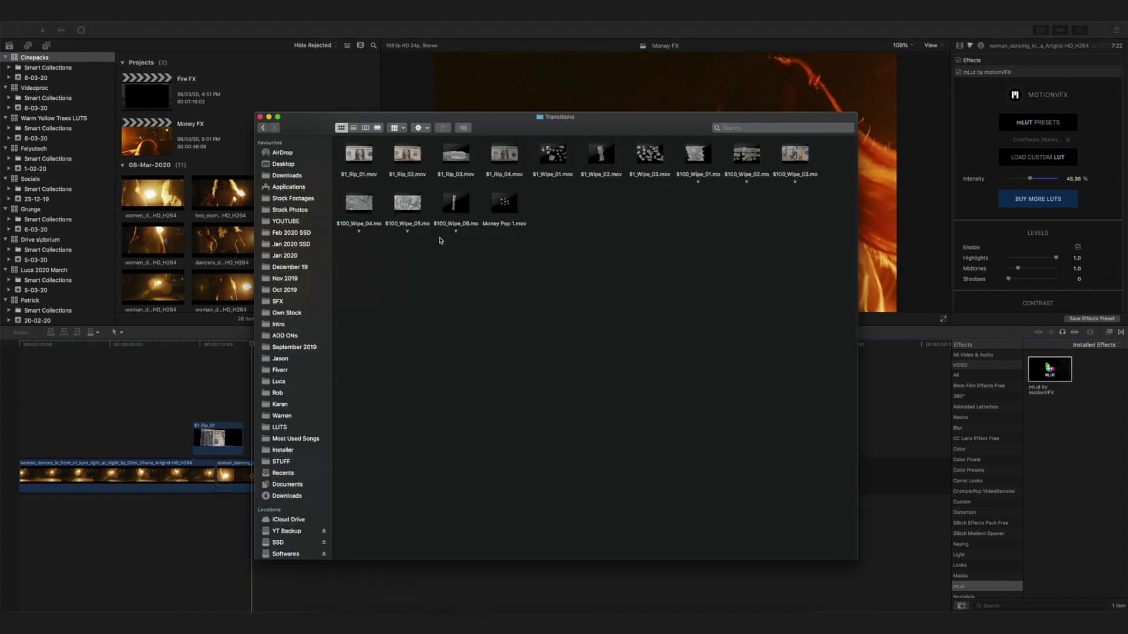
left_click_drag(221, 354, 354, 448)
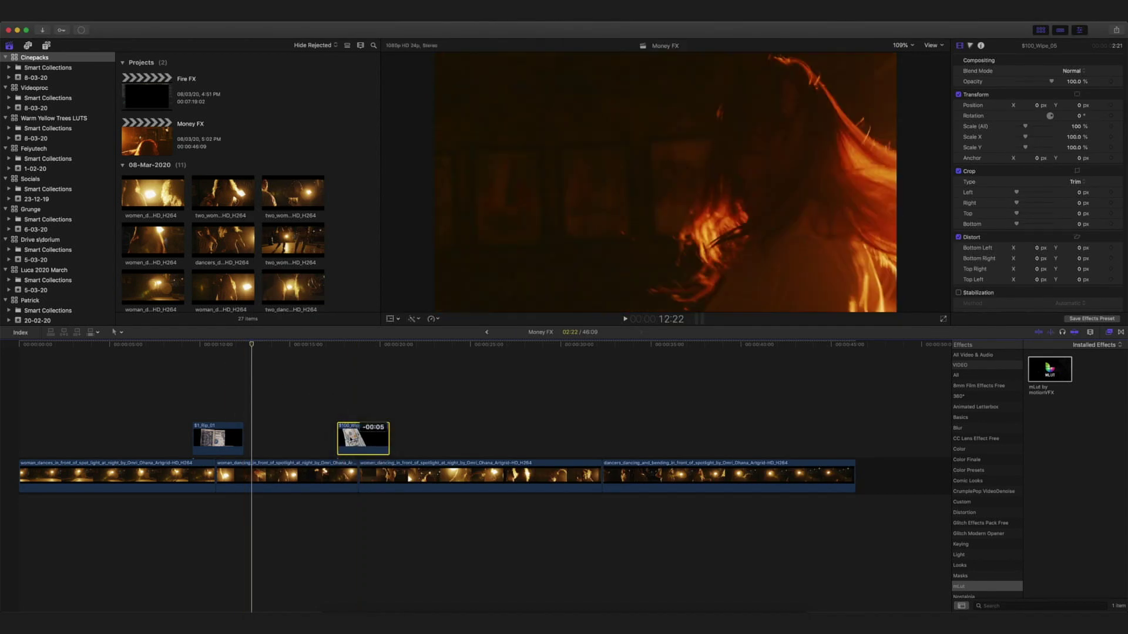
left_click(343, 404)
key("space")
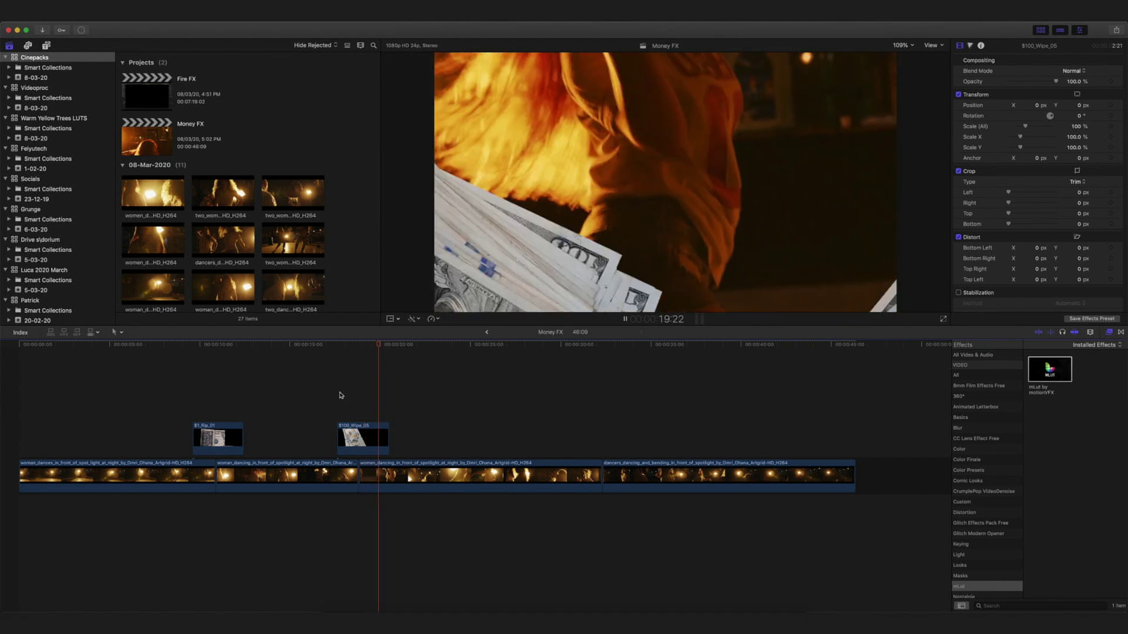
Step: Preview Money Pop 1.mov from the Transitions folder and place it above the first clip, ahead of the $1_Rip_01 transition
left_click(336, 604)
key("space")
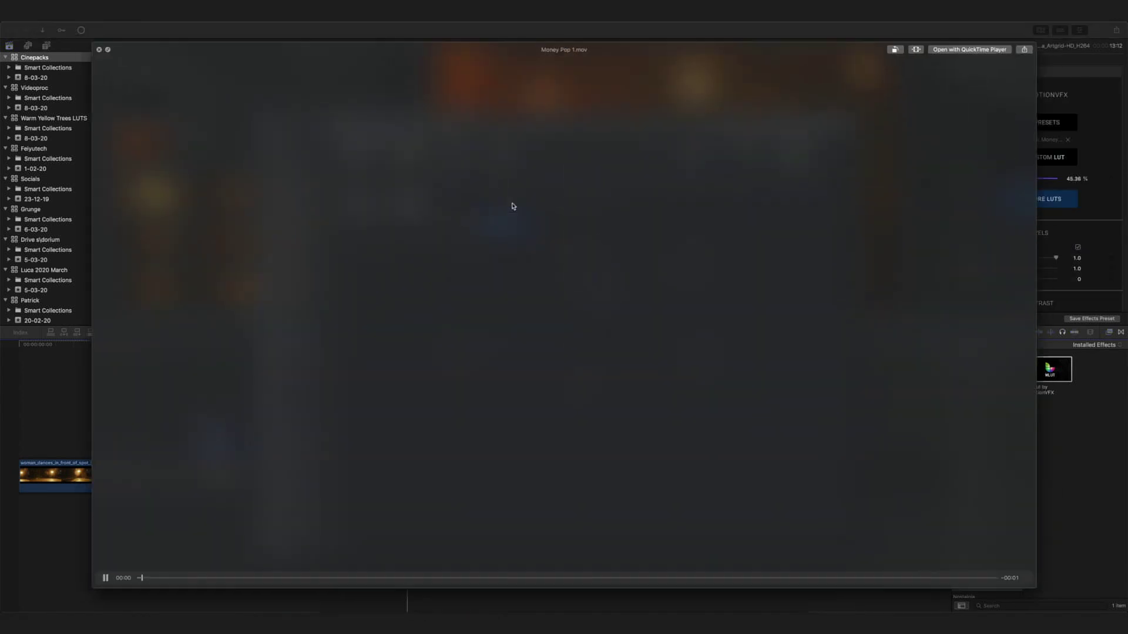
key("space")
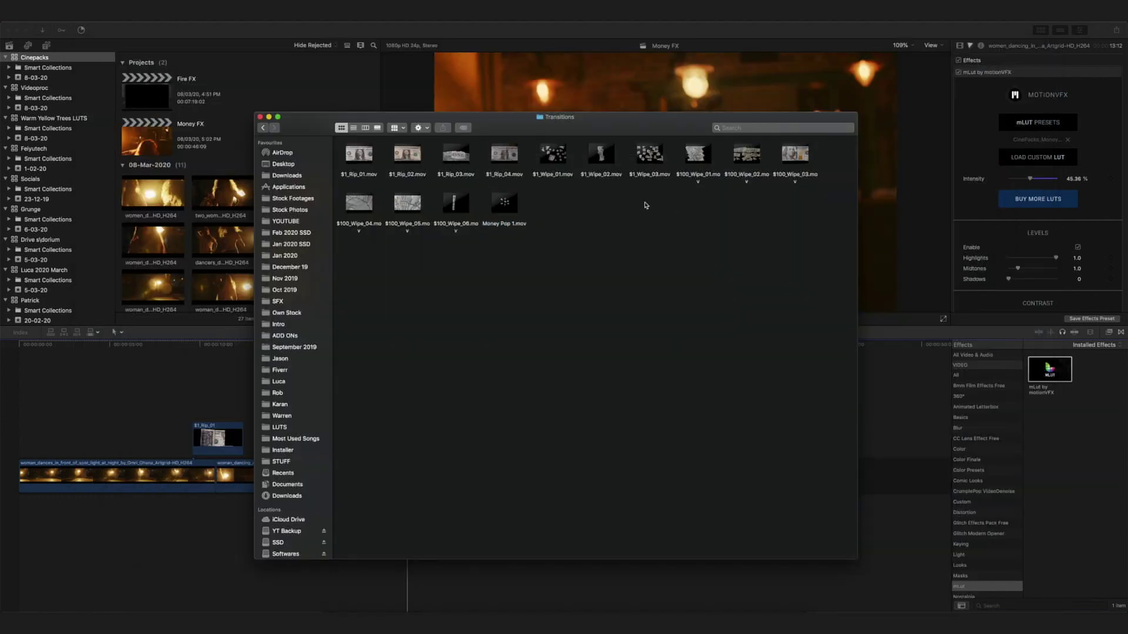
left_click_drag(132, 426, 217, 384)
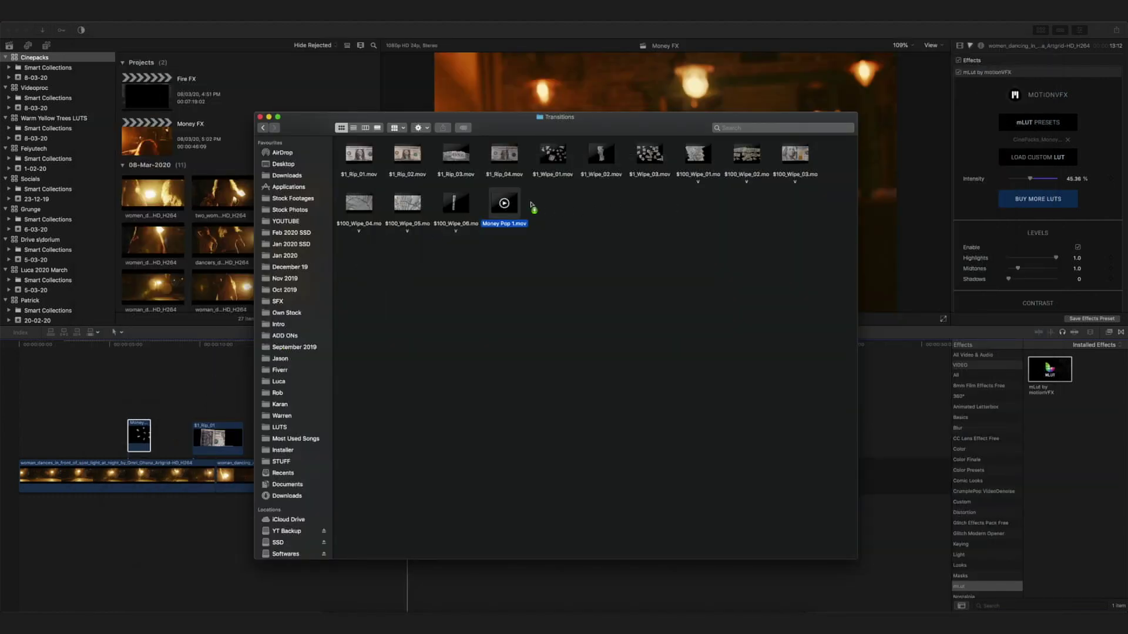
Step: Preview the $1_Wipe_02.mov and $100_Wipe_01.mov transitions in the Transitions folder
left_click(602, 154)
key("space")
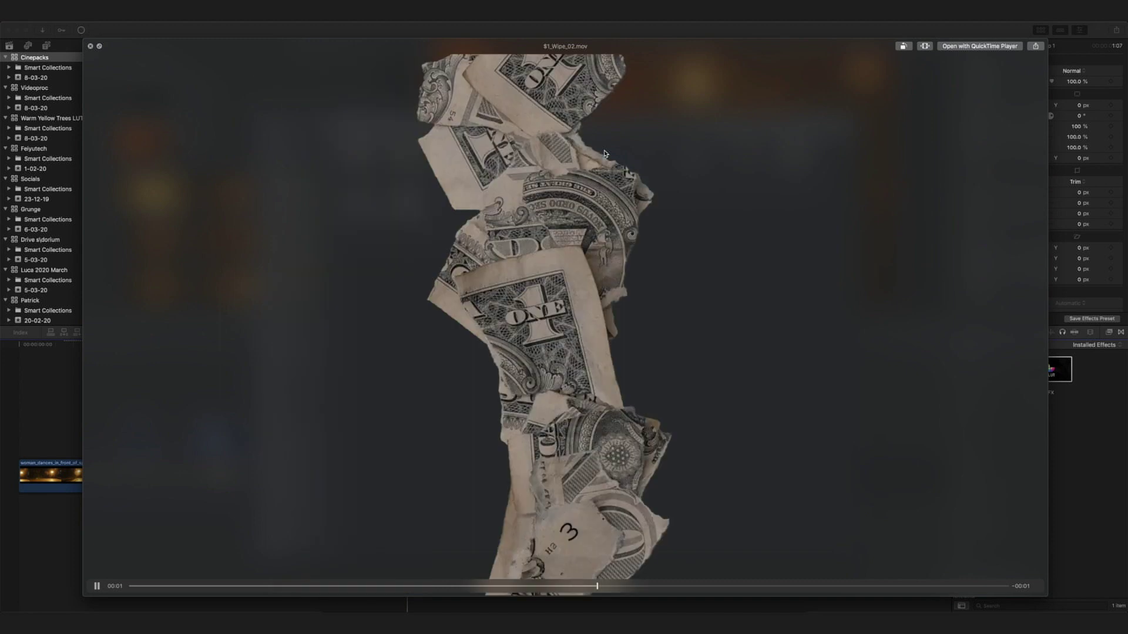
key("space")
key("space")
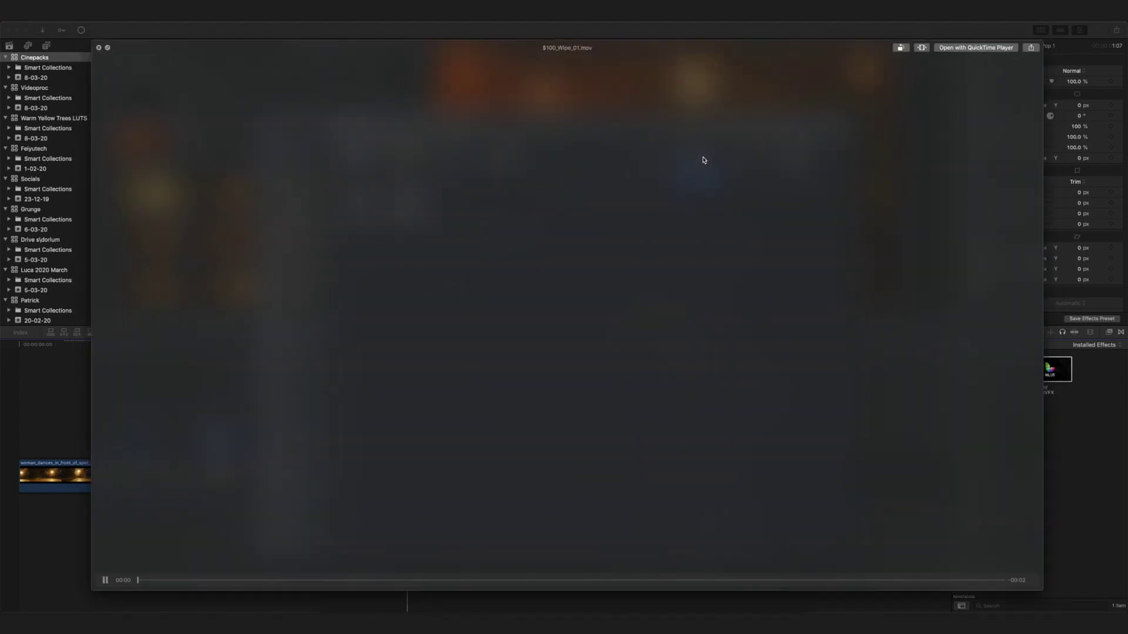
key("space")
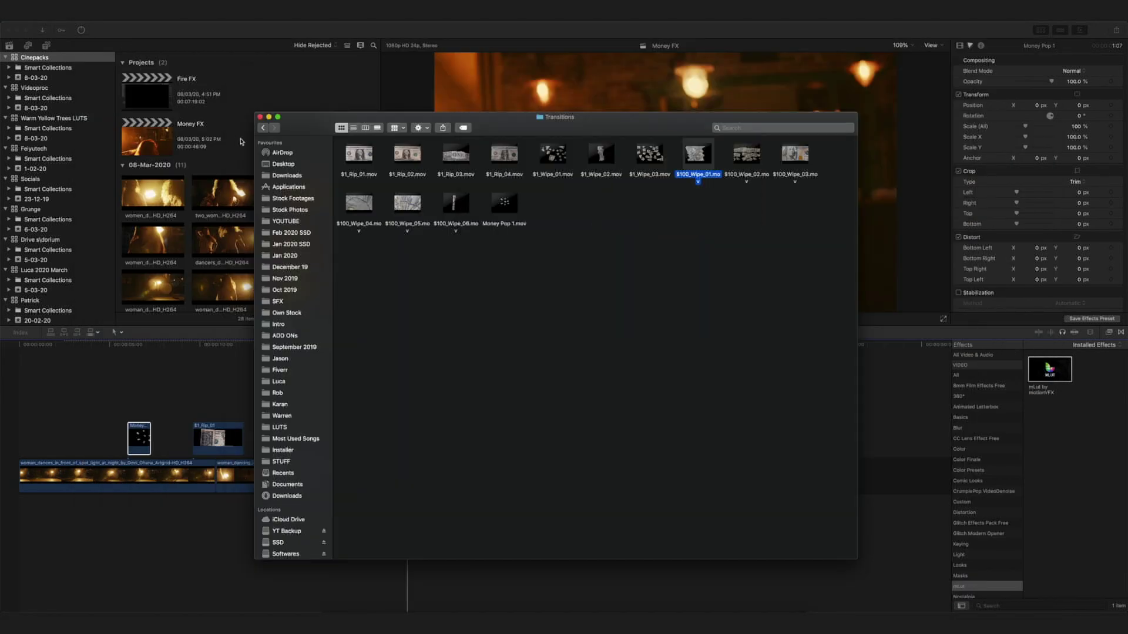
Step: Go to the pack's OVERLAY folder, open Stills and preview the still overlays from 4.png to frame 2.png
left_click(264, 129)
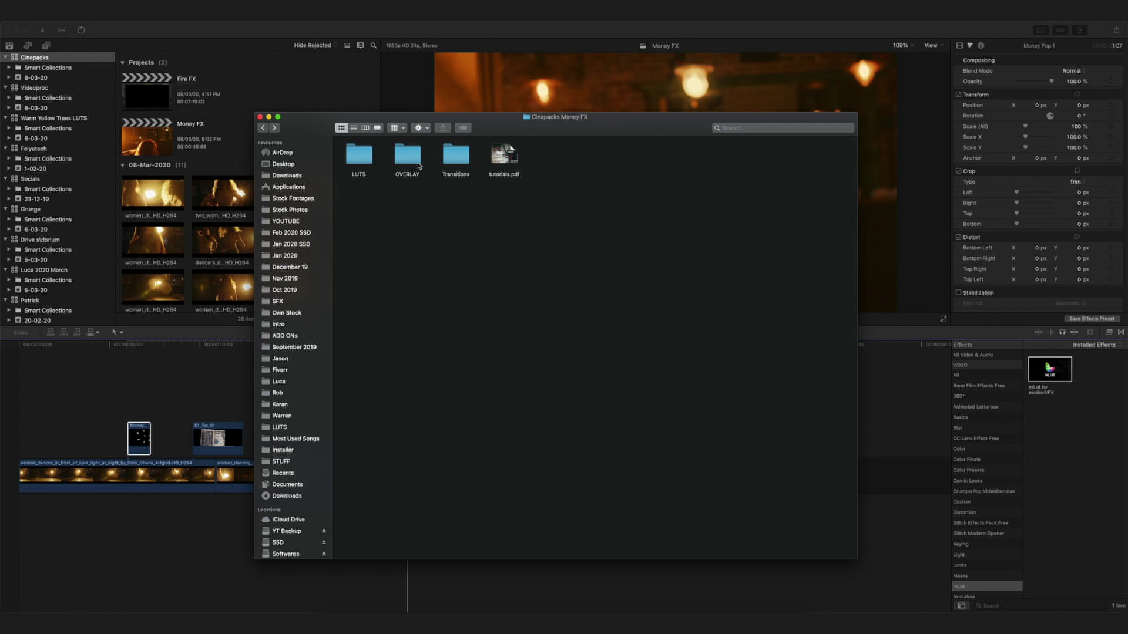
left_click(349, 158)
right_click(418, 144)
left_click(349, 157)
left_click(349, 156)
right_click(578, 207)
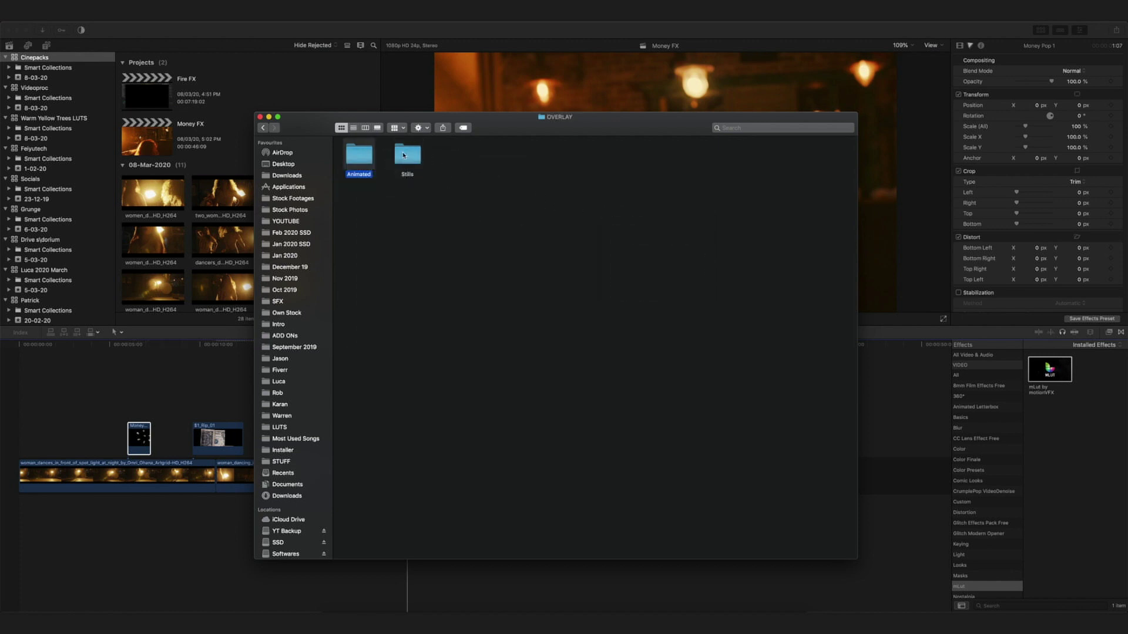
key("space")
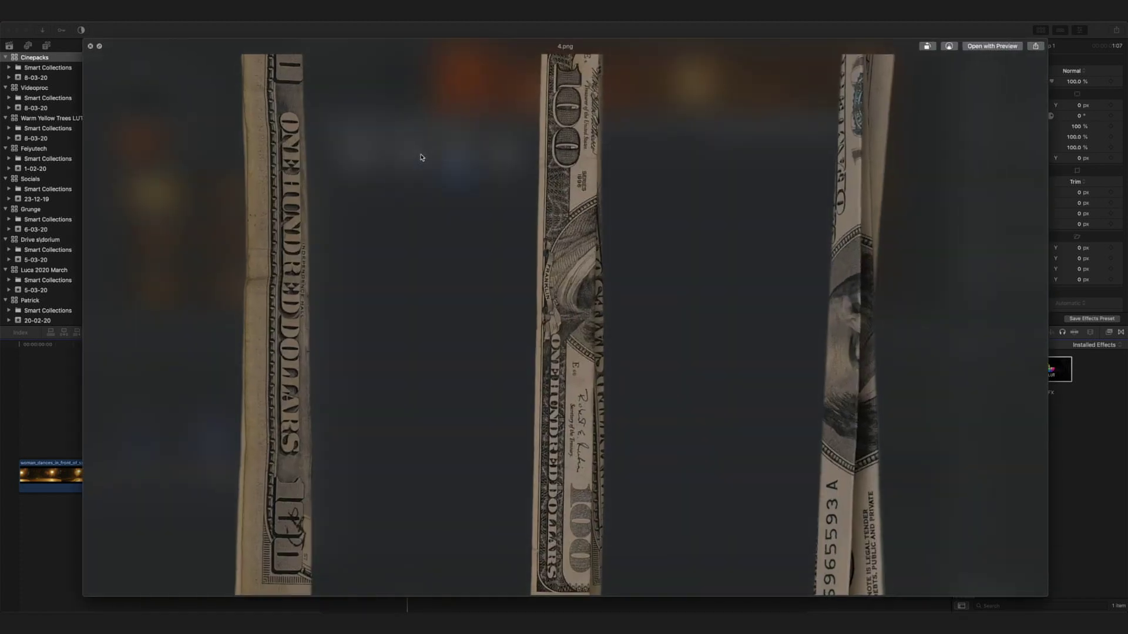
key("Right")
key("Right")
key("space")
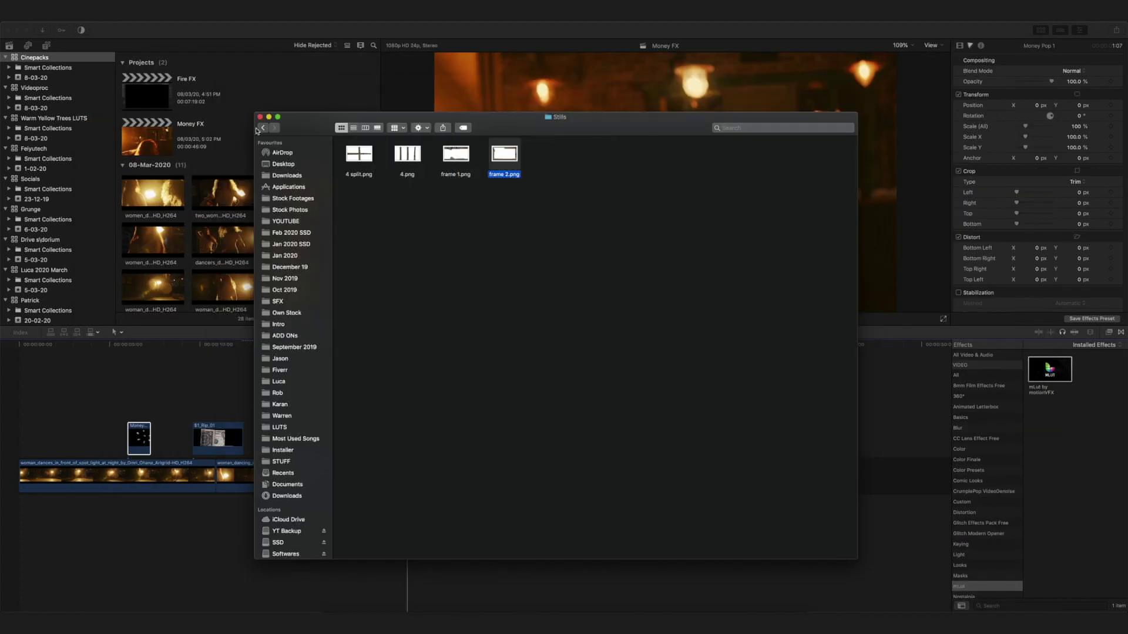
Step: Preview Split 1 loop.mov and Animated Frame 4.mov in the Animated folder and place Animated Frame 4 above the start of the first clip
double_click(357, 154)
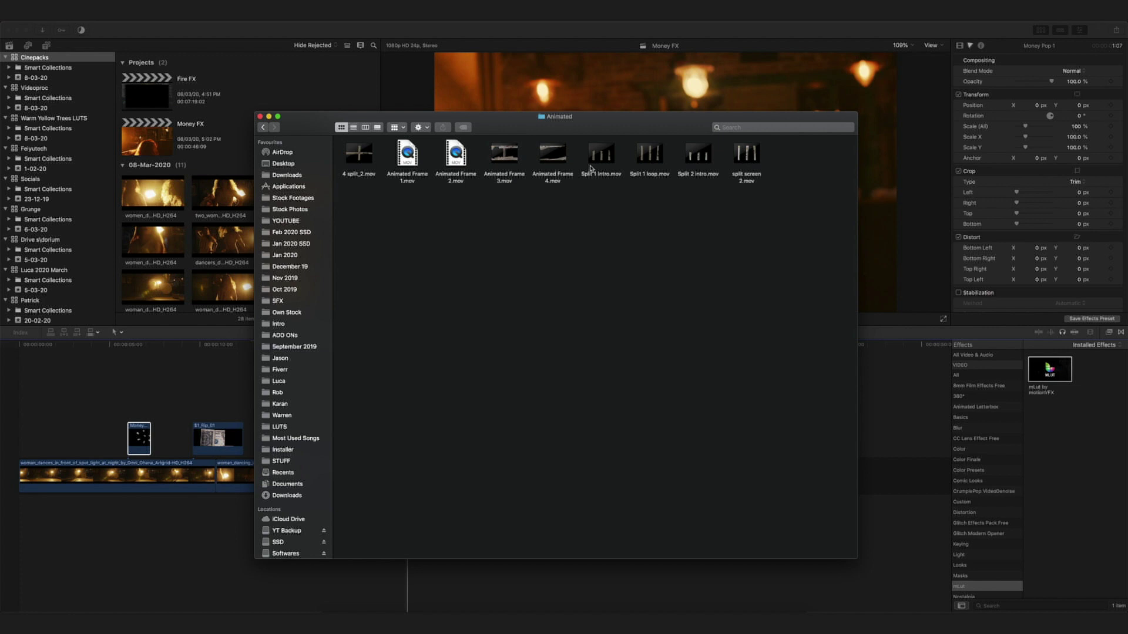
key("space")
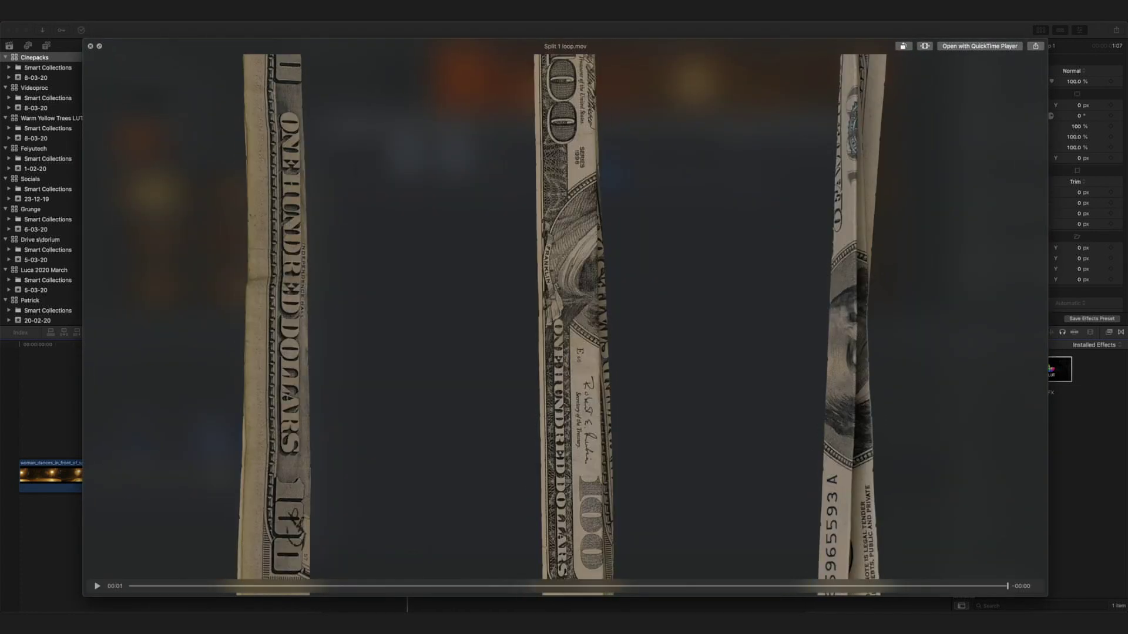
key("Left")
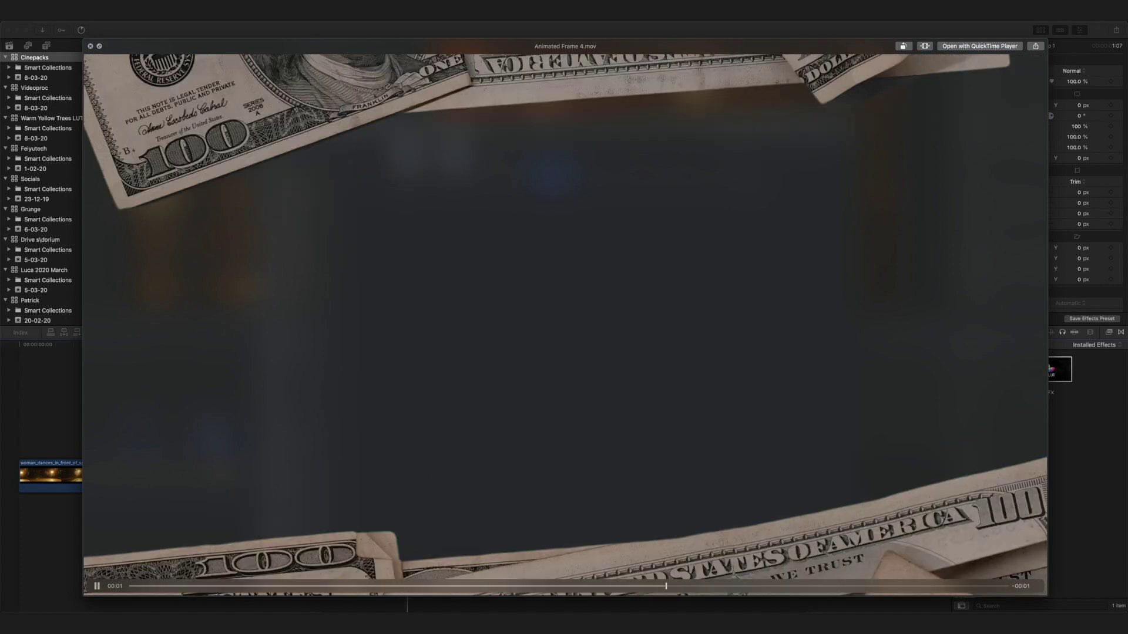
key("space")
left_click_drag(167, 317, 49, 434)
Step: Paste two copies of the Animated Frame 4 overlay and line up all three end to end, finishing at the first cut
key("super+c")
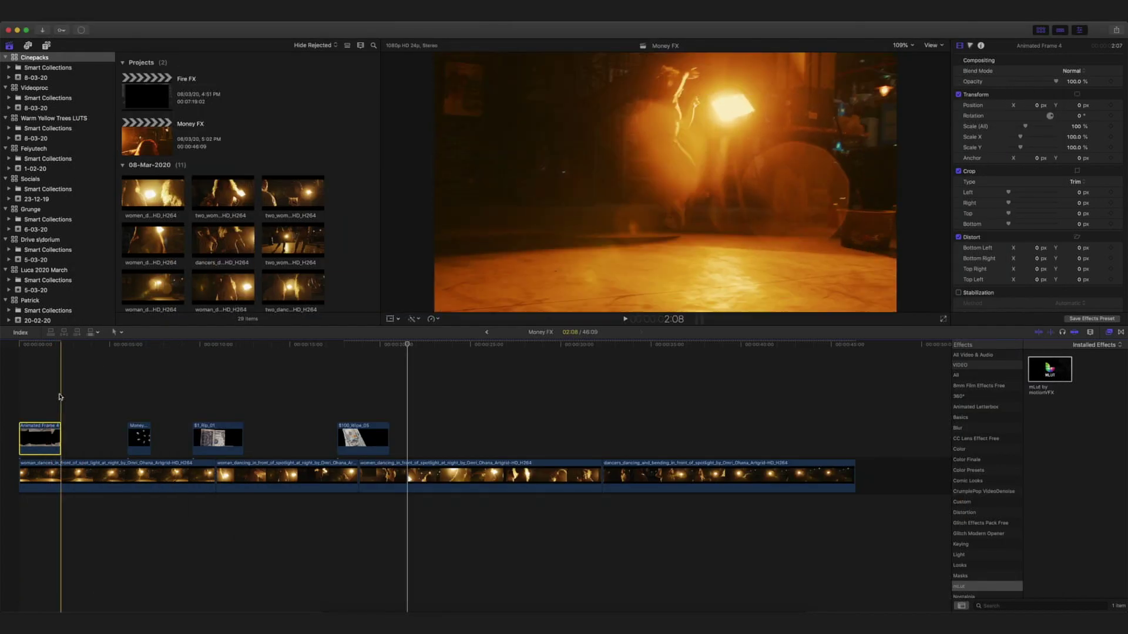
key("super+v")
key("super+v")
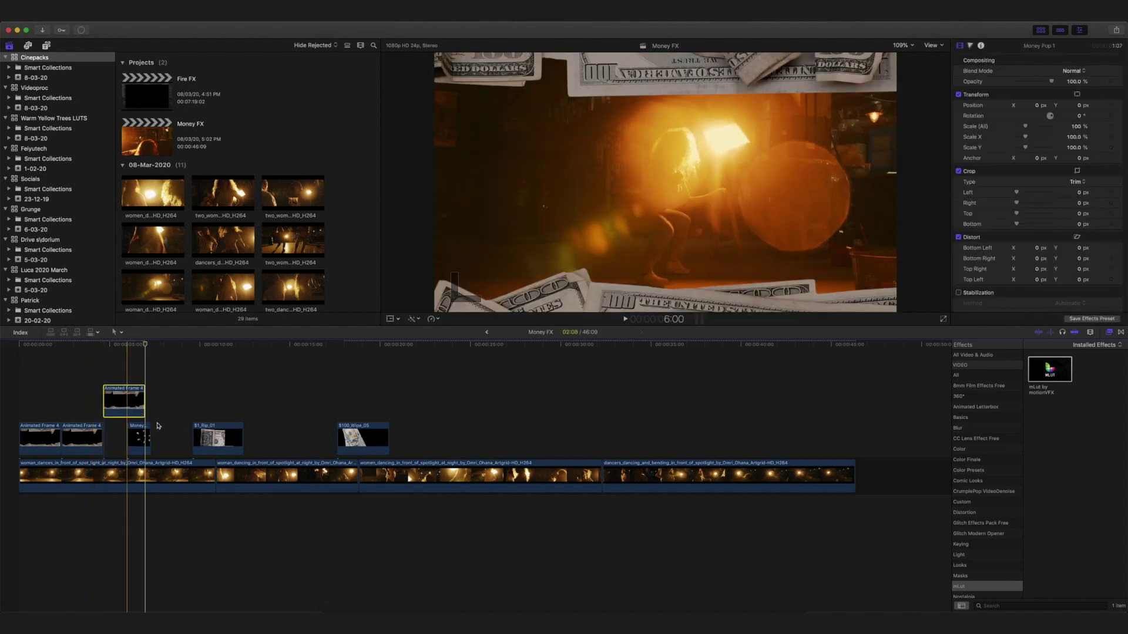
left_click_drag(128, 399, 196, 436)
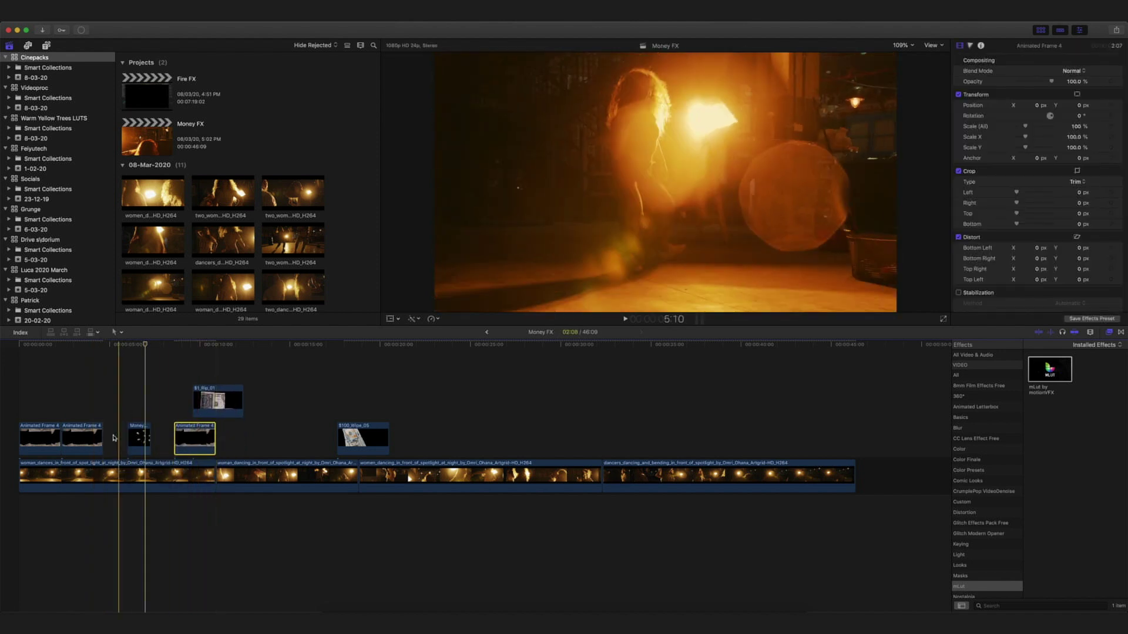
left_click_drag(80, 438, 151, 439)
left_click_drag(104, 434, 132, 434)
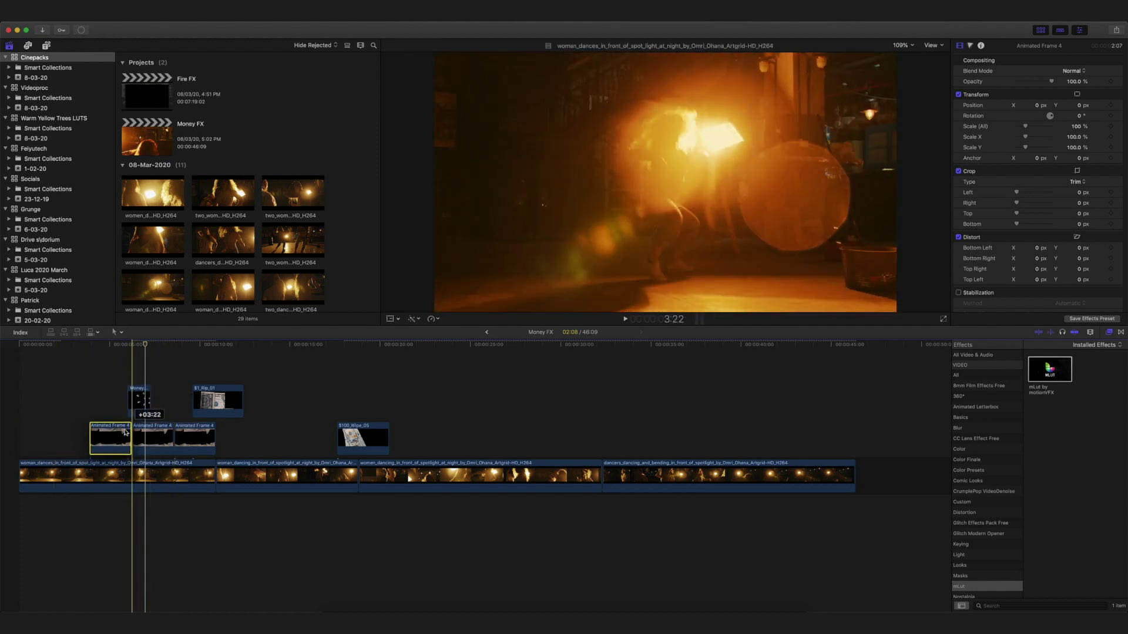
Step: Trim the first clip's start to leave about 5 seconds beneath the frame overlays and set its vertical position to about -53.2 px
left_click_drag(23, 473, 129, 461)
left_click(92, 474)
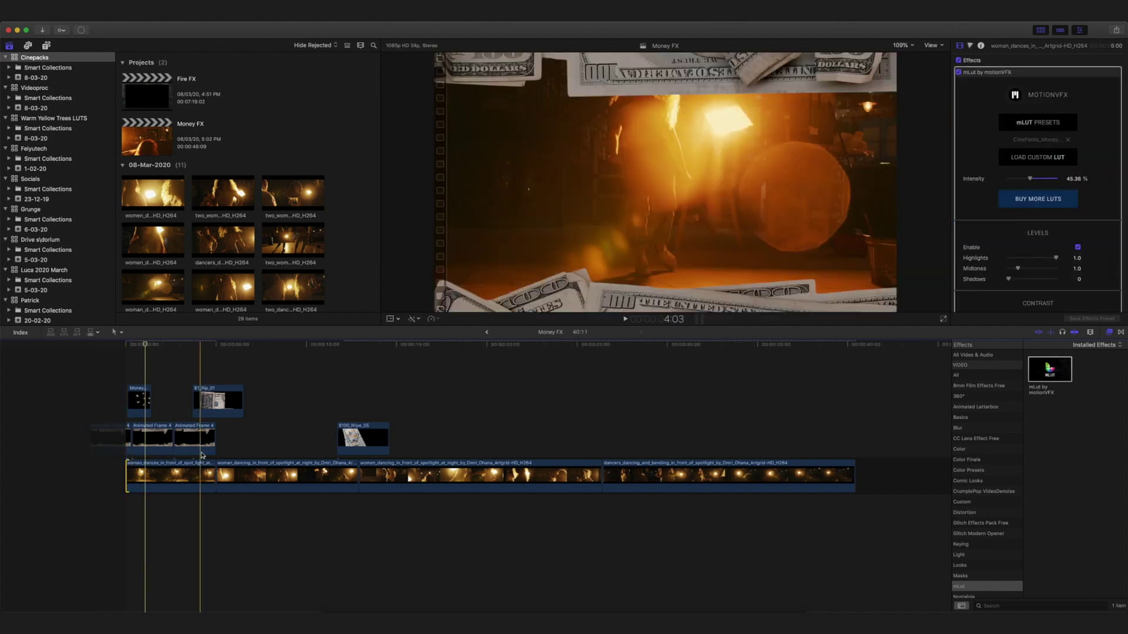
left_click(132, 367)
key("space")
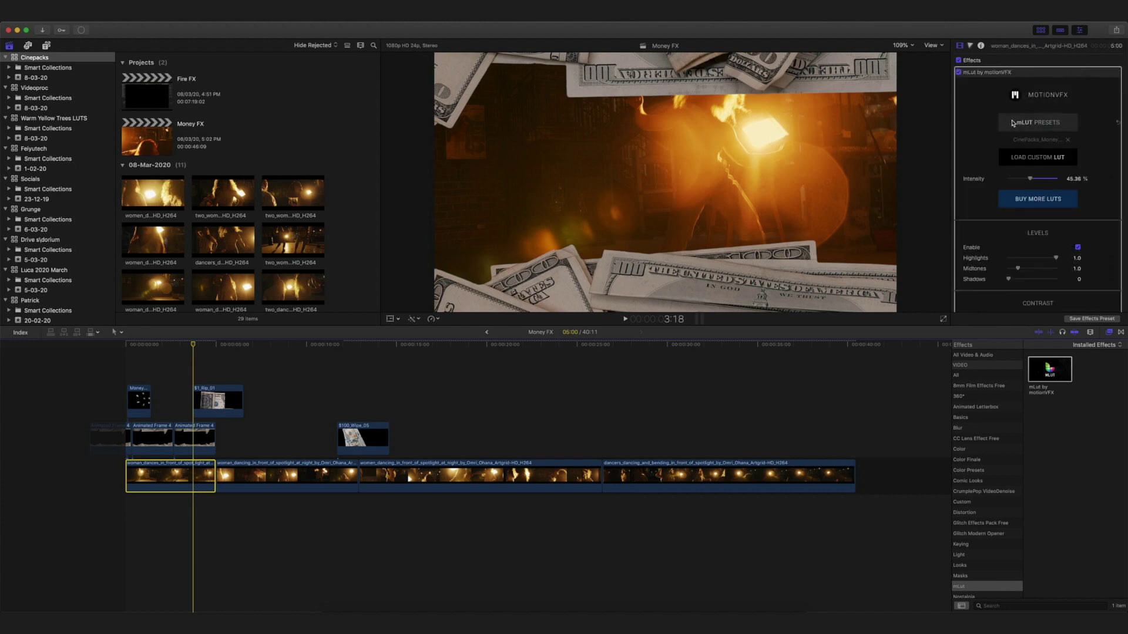
scroll(1012, 122, "down", 10)
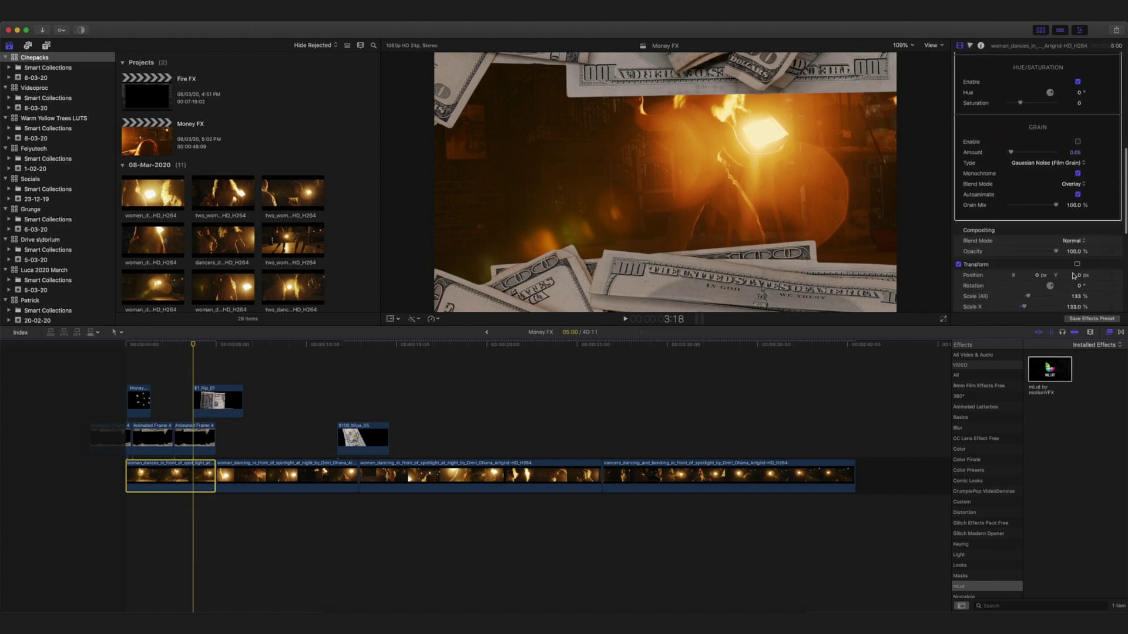
left_click_drag(1073, 274, 1071, 289)
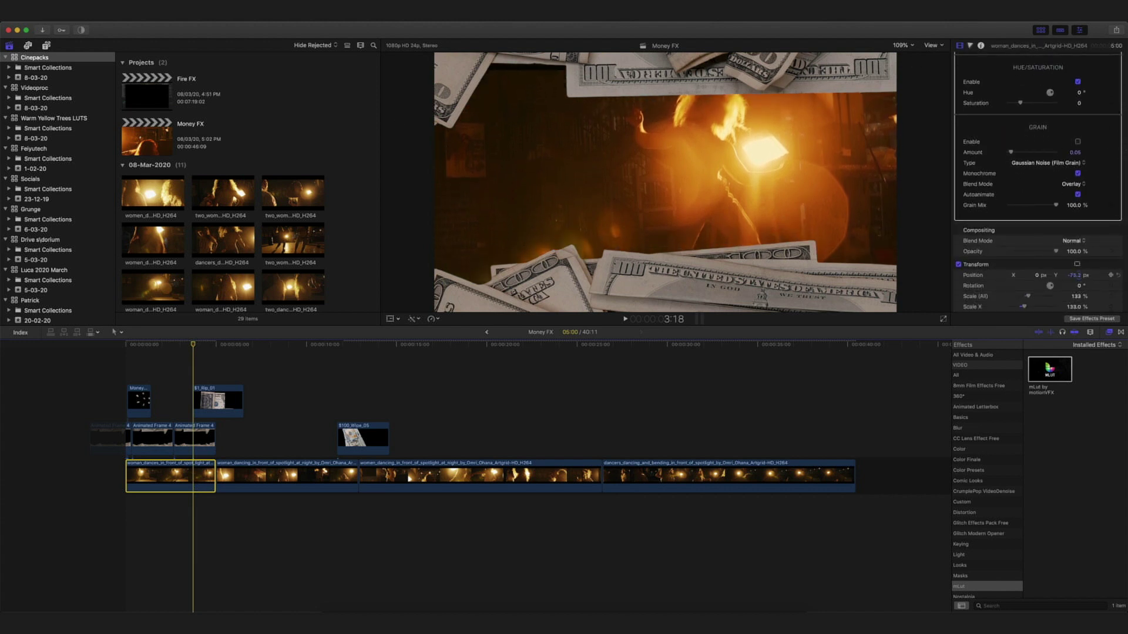
Step: Place Animated Frame 3.mov from the Animated overlays above the middle of the second clip
left_click(287, 475)
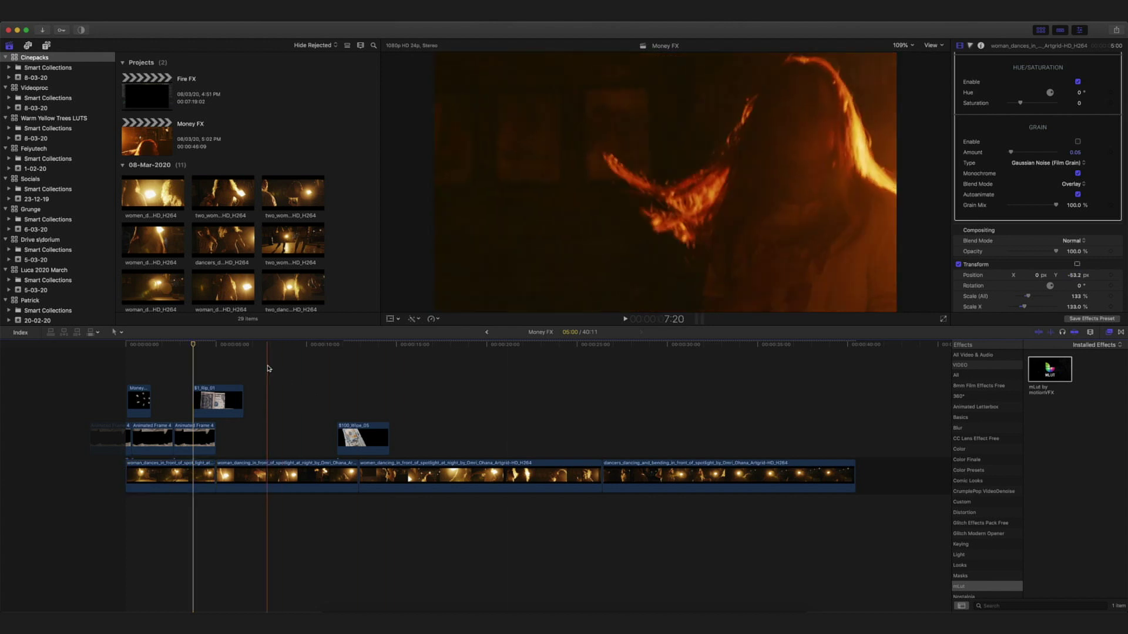
left_click(329, 602)
left_click(576, 252)
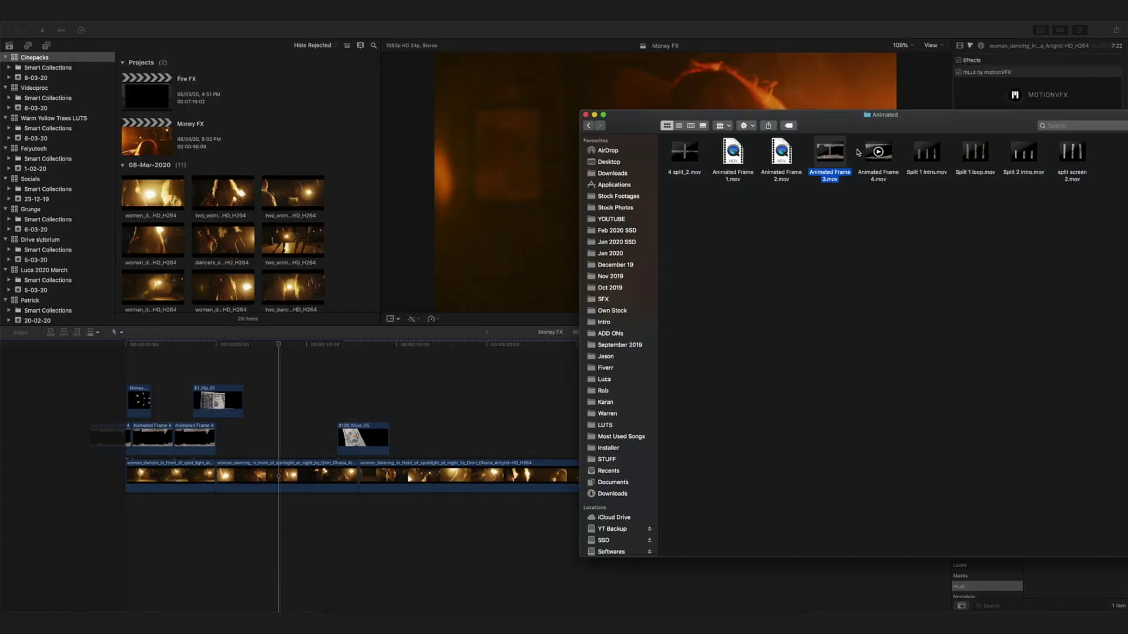
left_click_drag(822, 154, 272, 397)
key("super+4")
Step: Set the second clip's X position to about -720.6 px and crop its right side by about 433 px
left_click(281, 470)
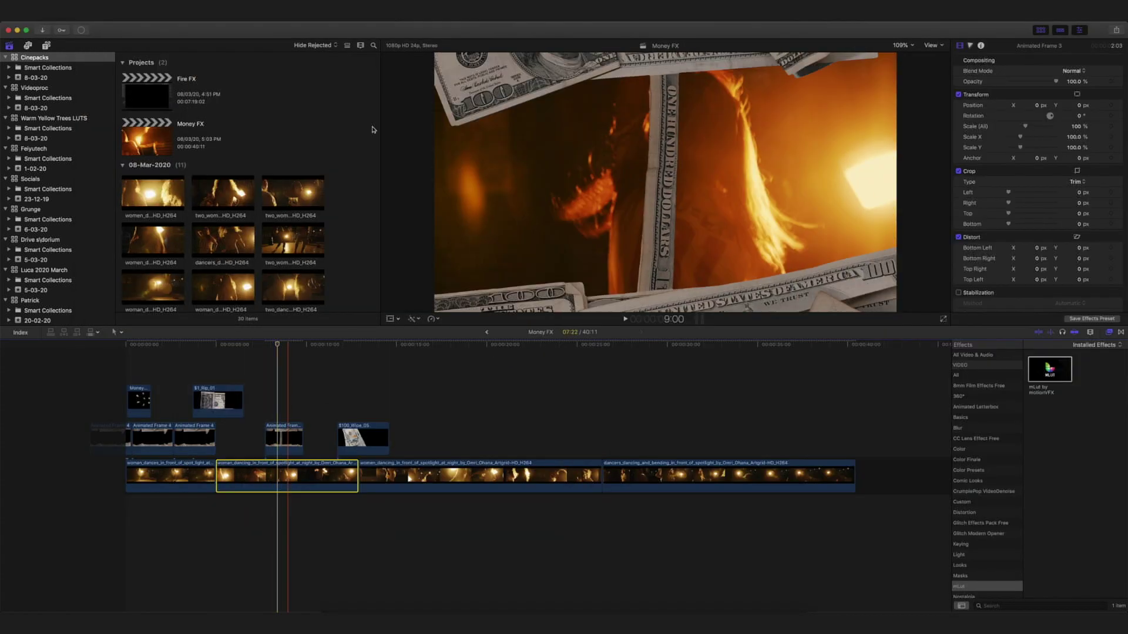
scroll(1021, 179, "down", 15)
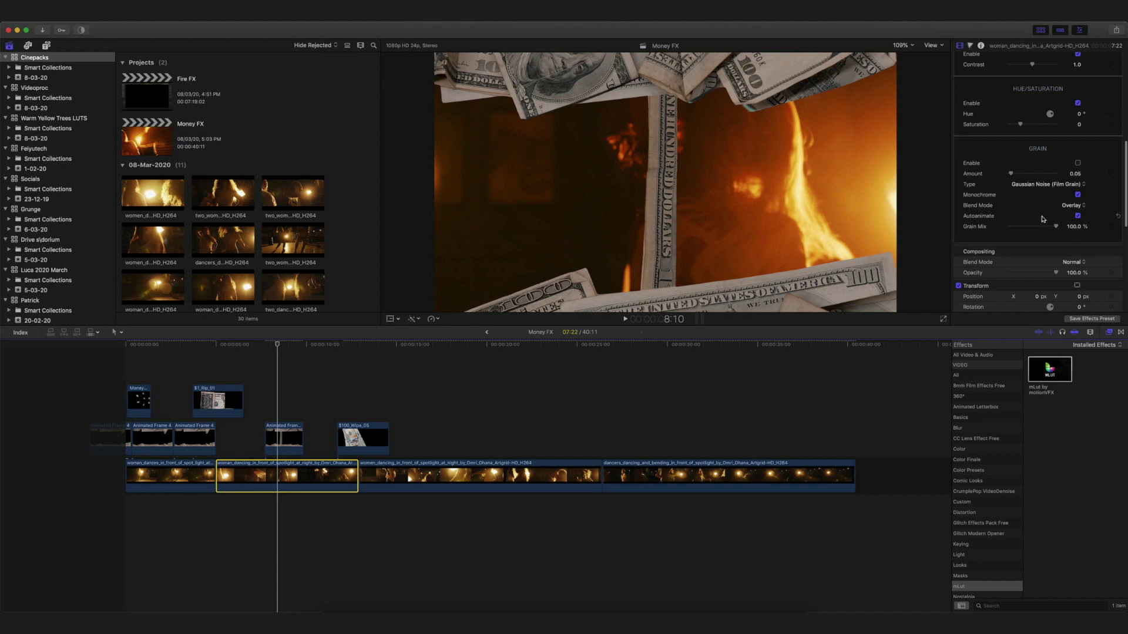
left_click_drag(1035, 150, 952, 150)
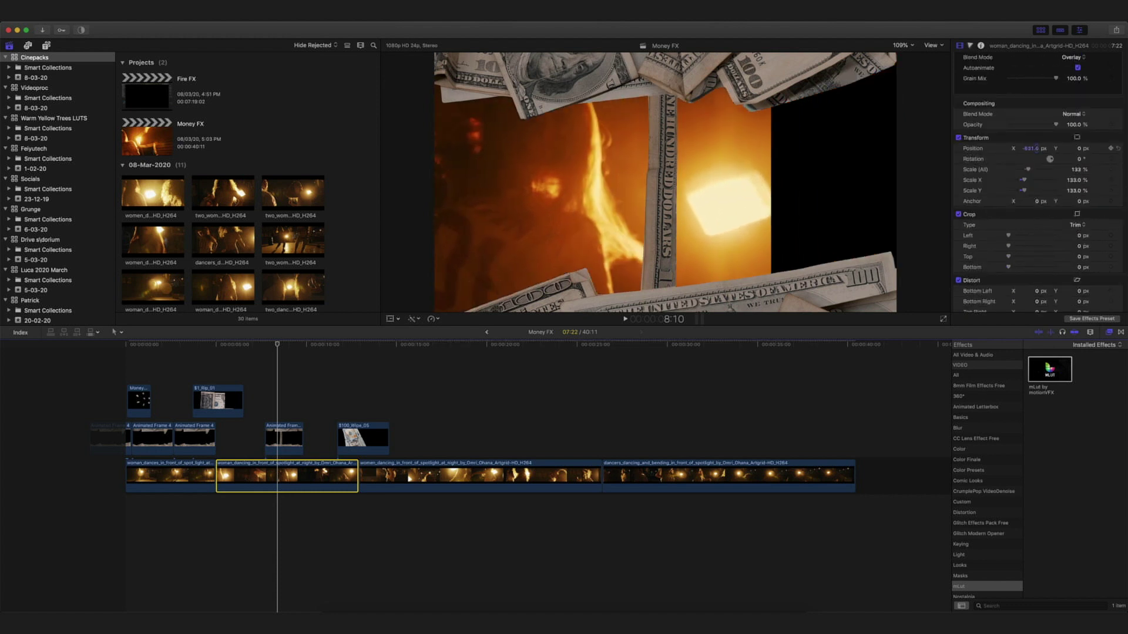
Step: Move the third clip beneath the second and set its position to about X 479 px, Y 71.8 px to fill the other half
left_click_drag(487, 476, 363, 513)
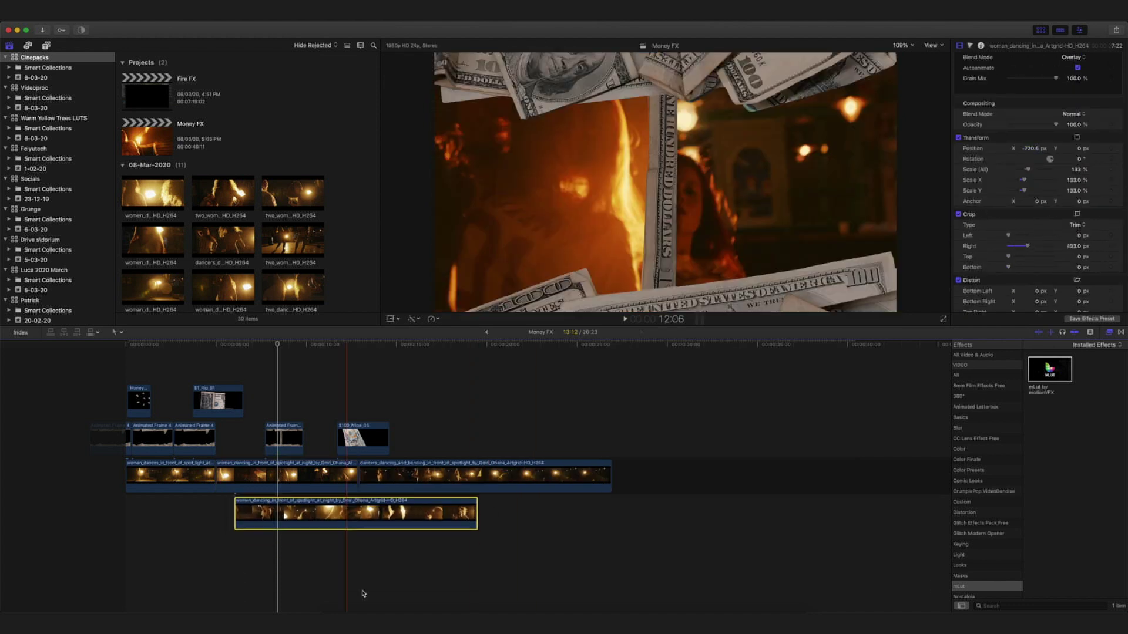
scroll(1031, 224, "down", 5)
scroll(1031, 223, "down", 1)
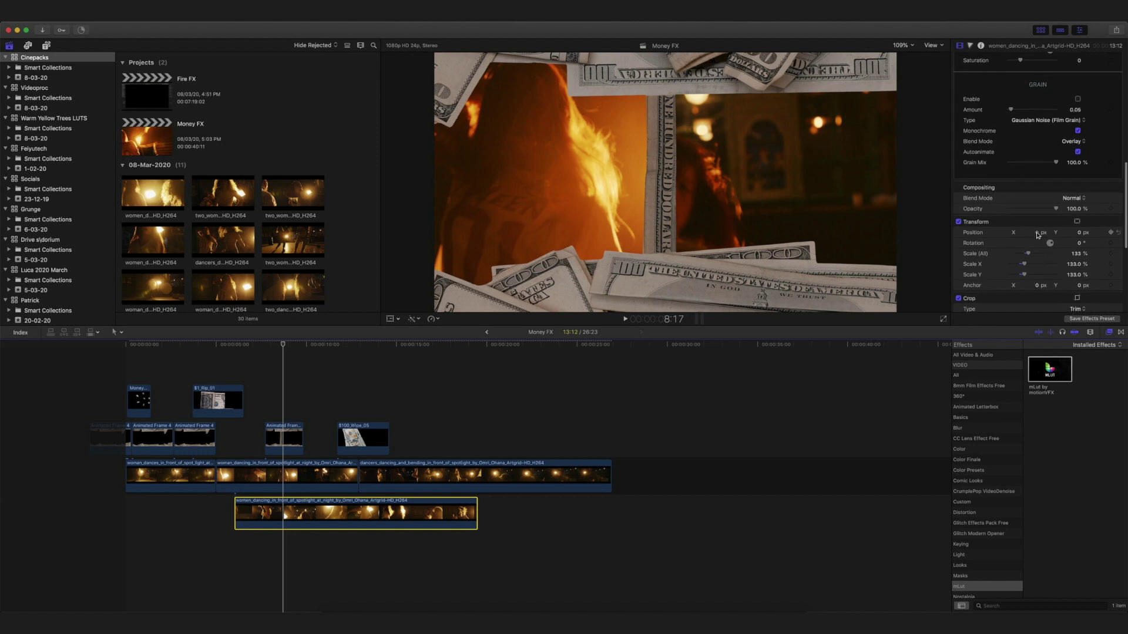
left_click_drag(1032, 232, 1087, 234)
Step: Play back the split-screen section under the Animated Frame 3 overlay
left_click(269, 369)
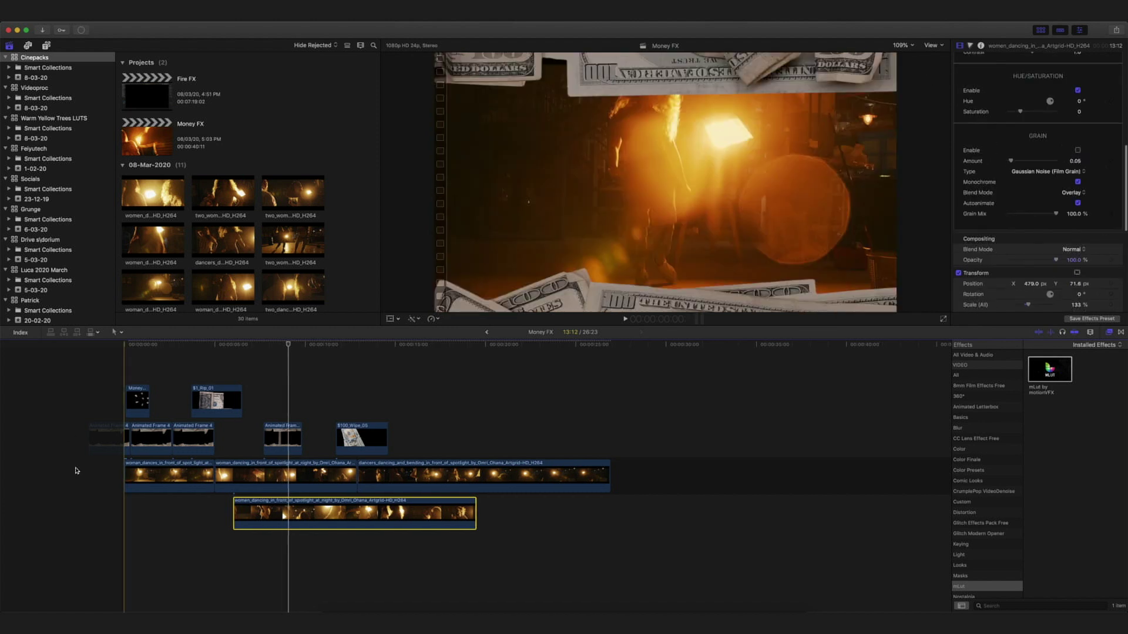
key("space")
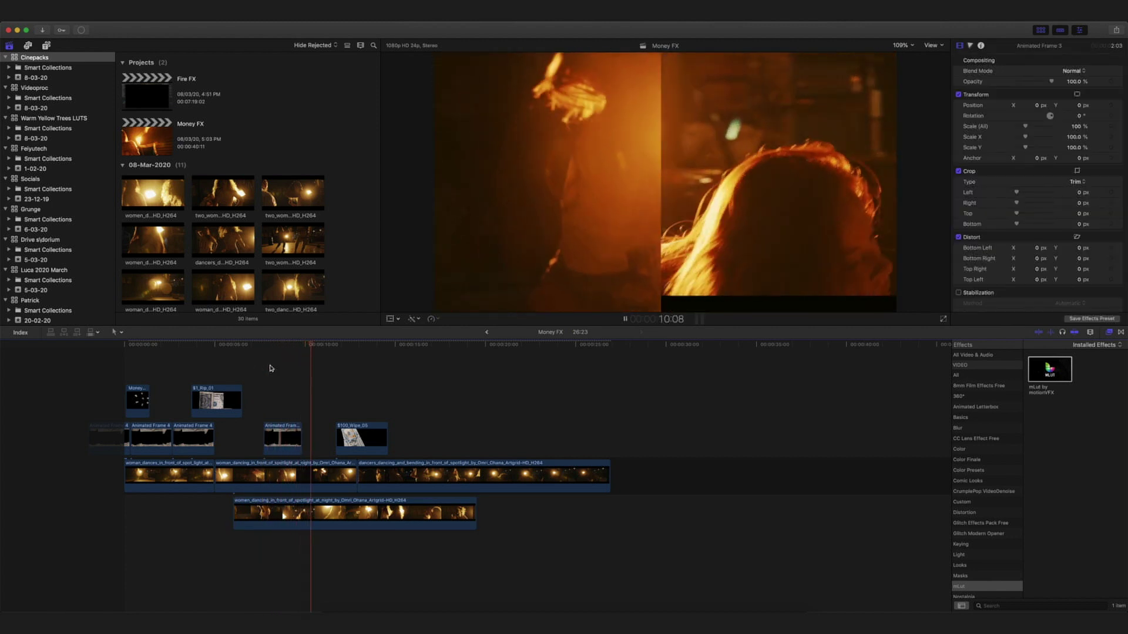
left_click(275, 371)
key("space")
left_click(286, 365)
Step: Split the Animated Frame 3 overlay above the second clip
left_click_drag(286, 347, 297, 346)
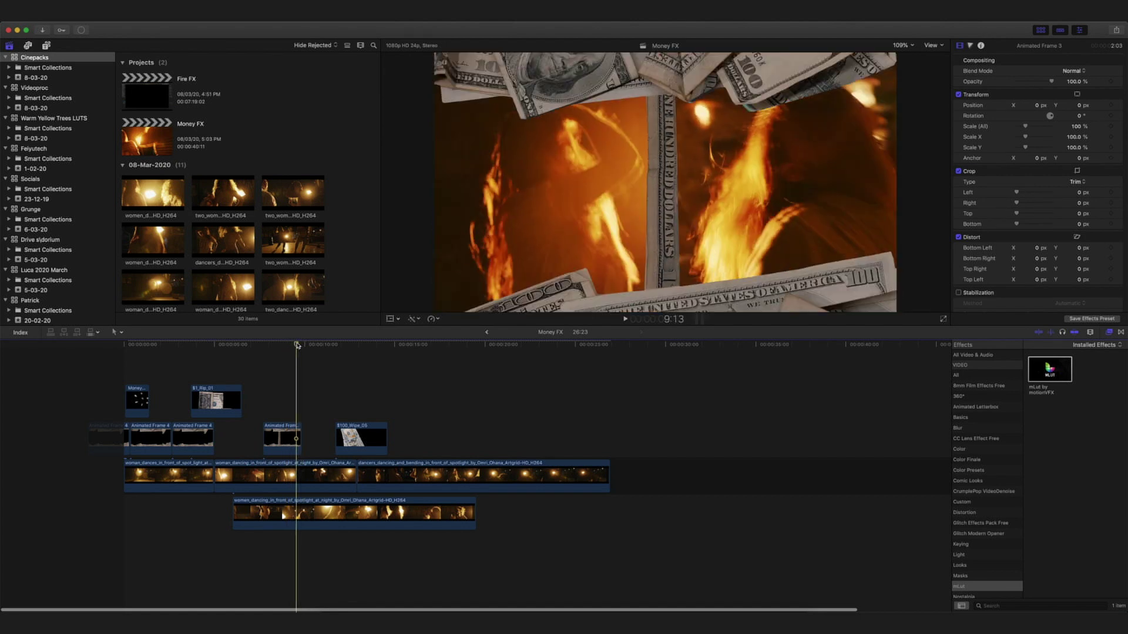
left_click(295, 428)
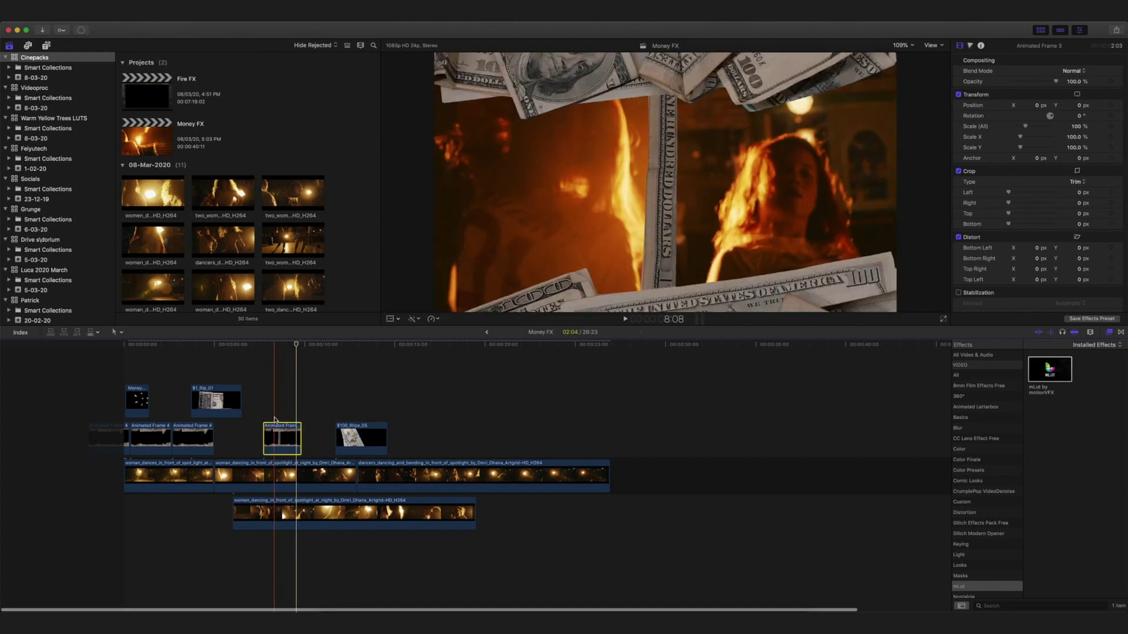
key("super+b")
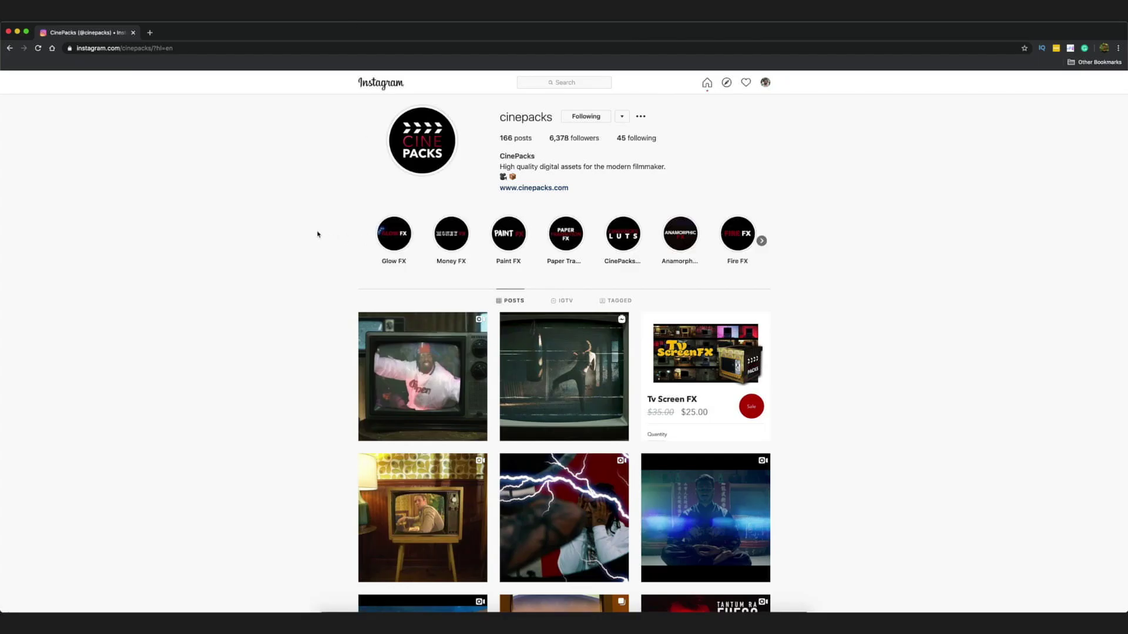
Step: Look through the posts on the cinepacks Instagram profile in the browser
scroll(317, 235, "down", 2)
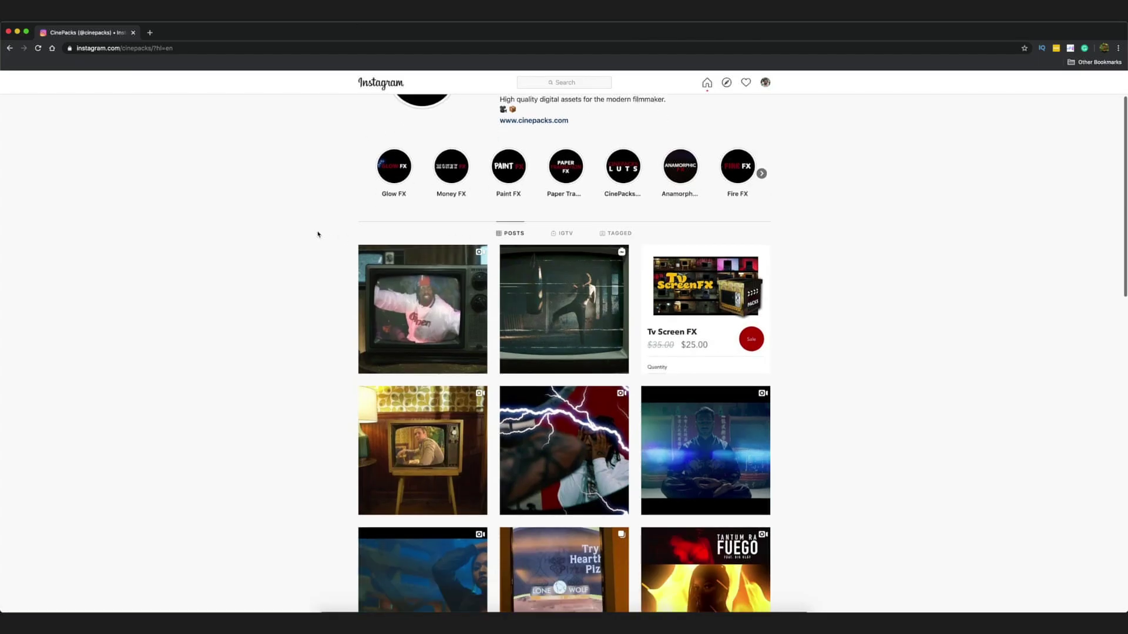
scroll(317, 235, "down", 3)
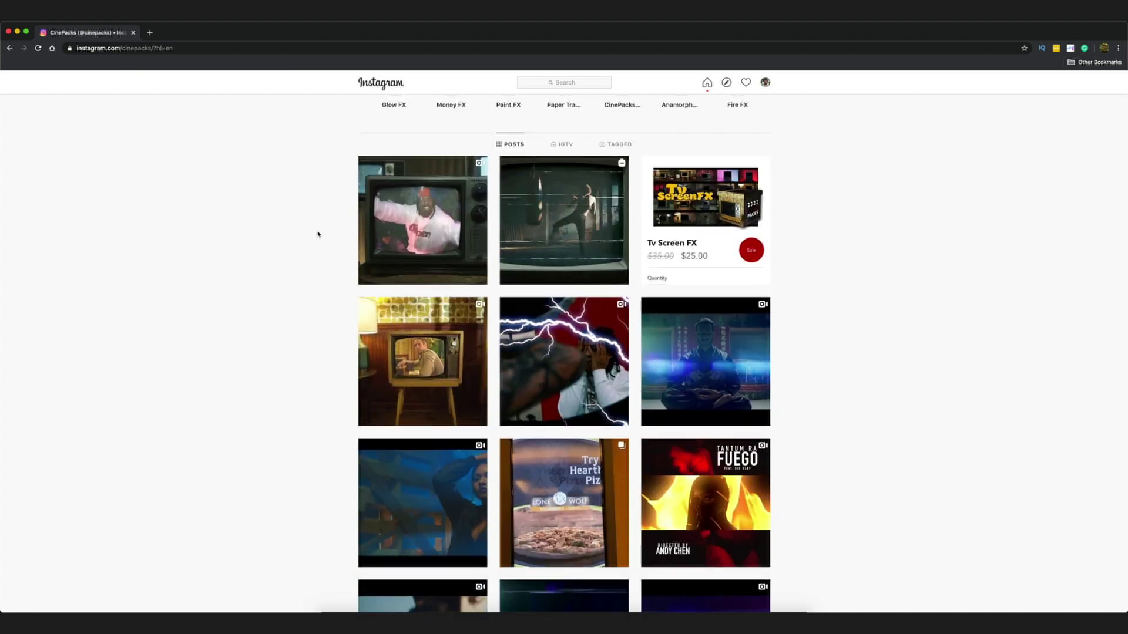
Step: Browse further down the cinepacks profile, view the post asking which pack followers want next, and return to the profile header
scroll(317, 235, "down", 10)
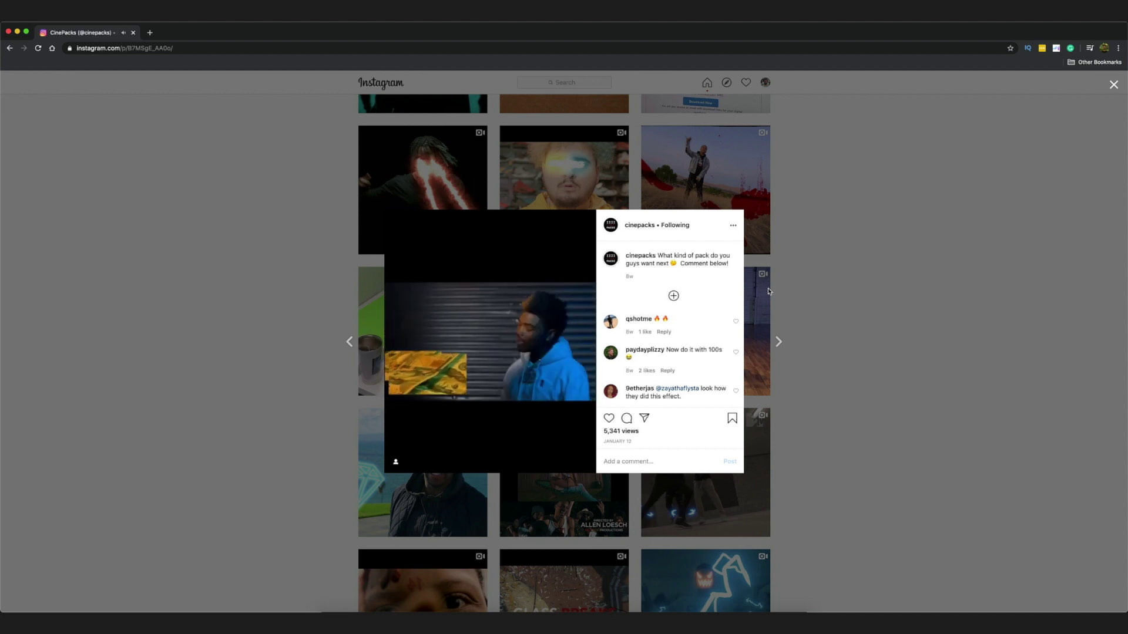
left_click(818, 288)
scroll(818, 288, "up", 3)
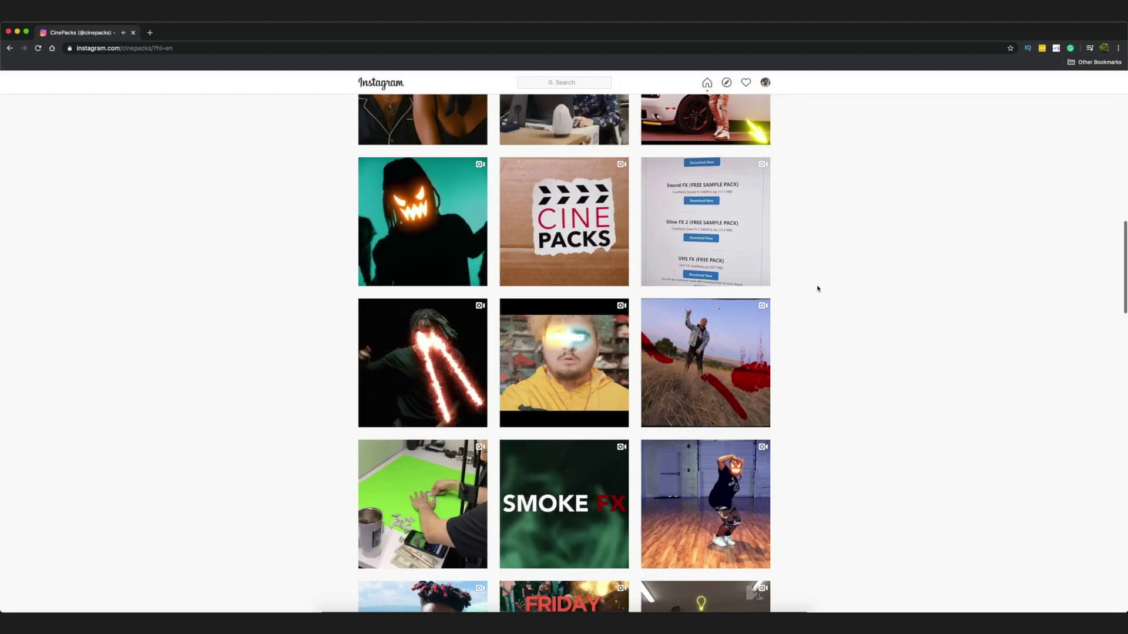
scroll(817, 289, "up", 5)
left_click(950, 12)
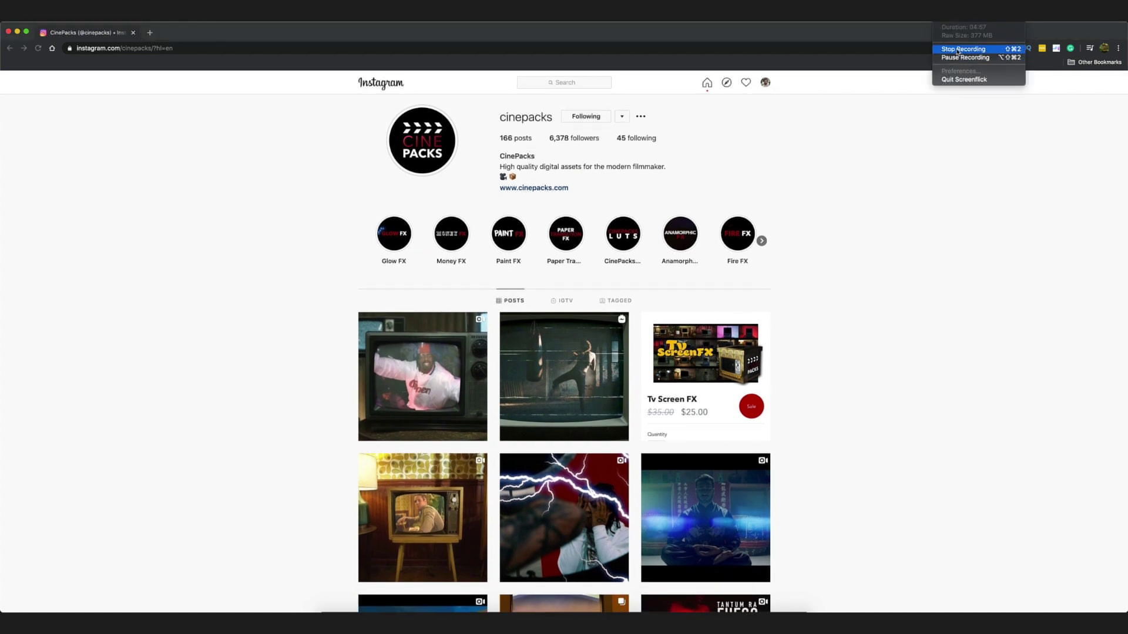
left_click(957, 50)
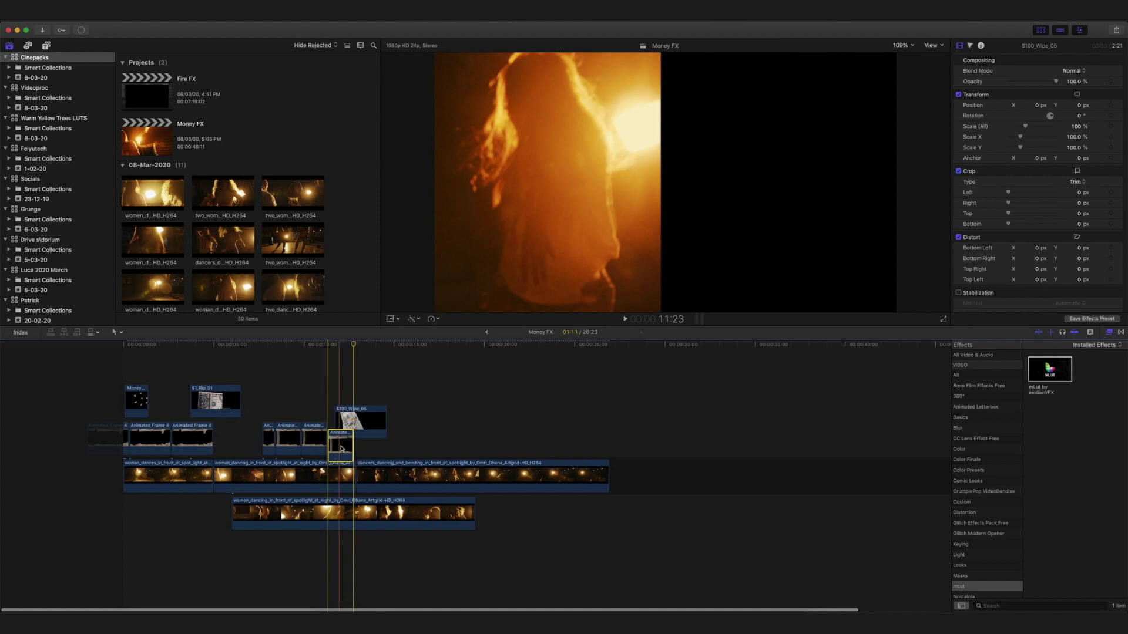
Step: In Final Cut Pro, place the last Animated Frame 3 segment beneath the $100_Wipe_05 clip and play back the split-screen section
mouse_move(341, 448)
left_mouse_down()
mouse_move(353, 433)
mouse_move(328, 438)
mouse_move(345, 470)
left_mouse_up()
left_click(278, 378)
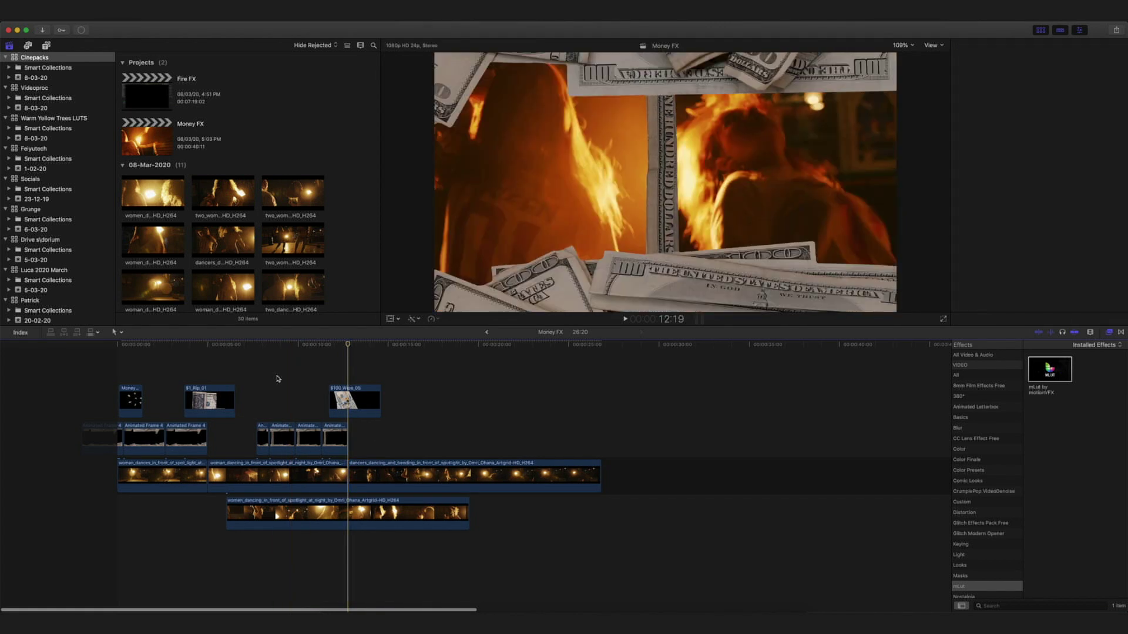
left_click(278, 379)
key("space")
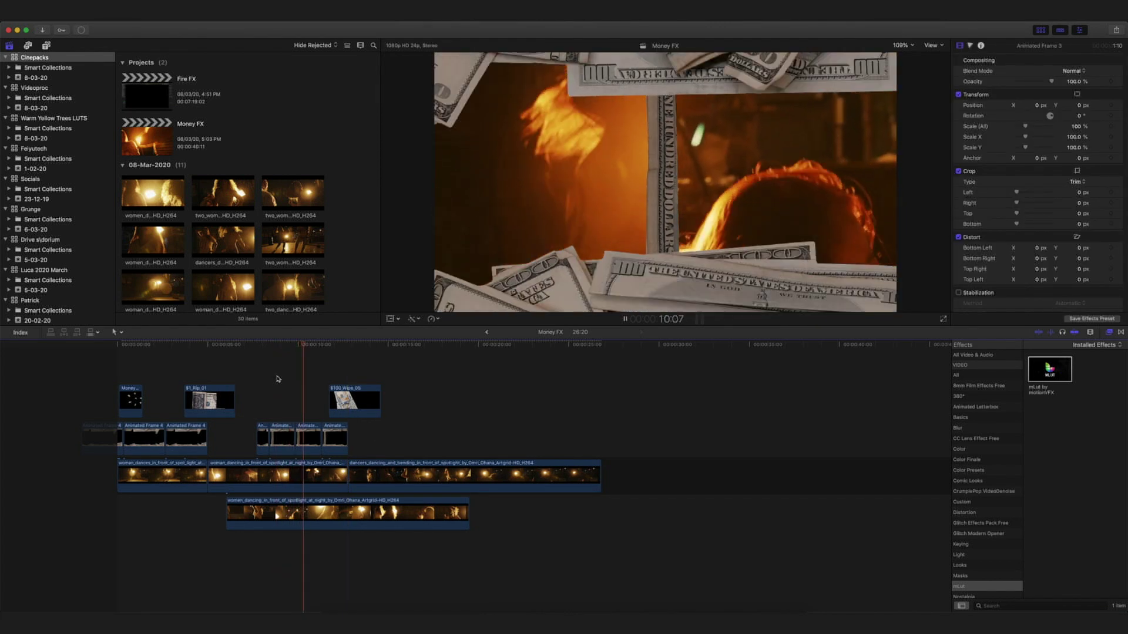